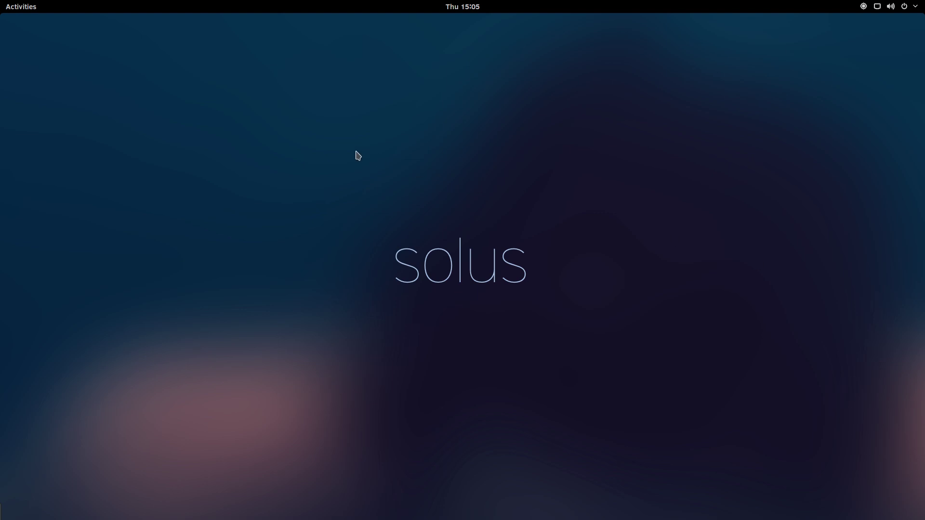
Toggle the Activities overview on and off using the Activities corner and the Super key.
left_click(31, 12)
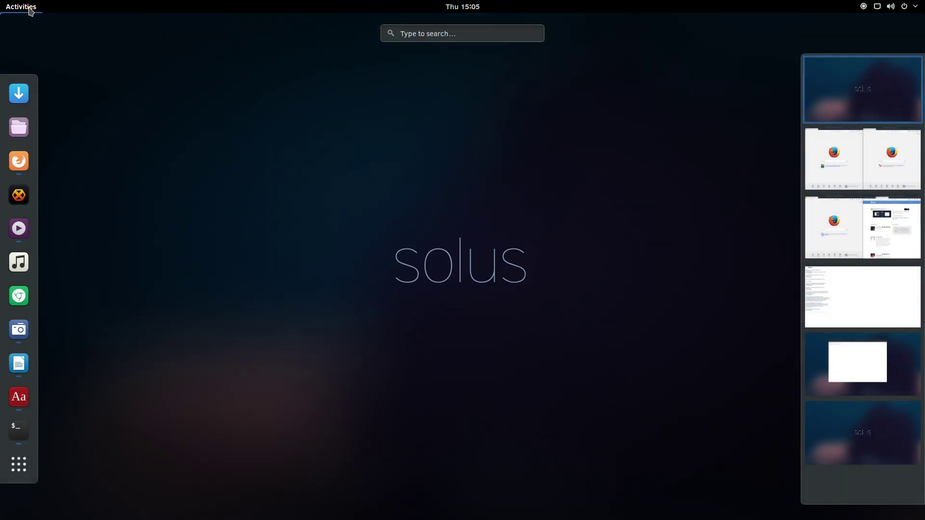
left_click(30, 10)
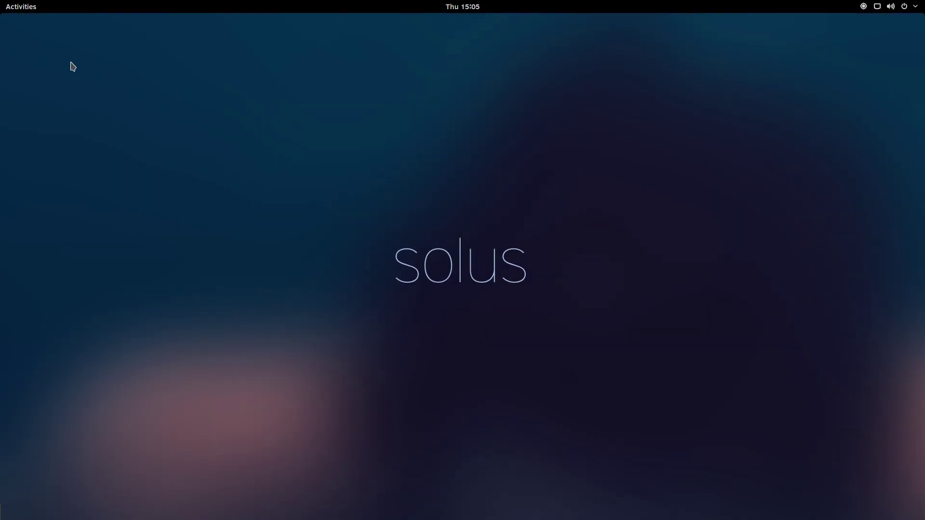
key("super")
key("super")
mouse_move(1, 1)
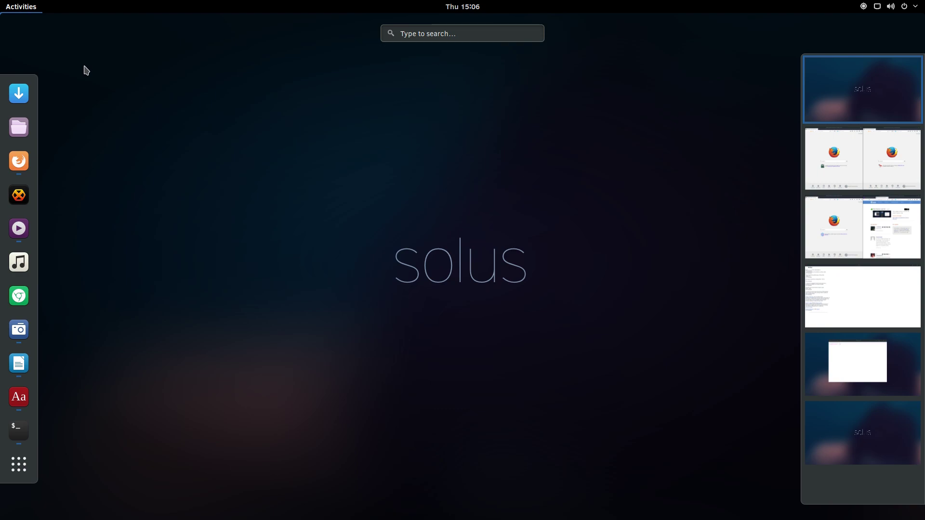
key("super")
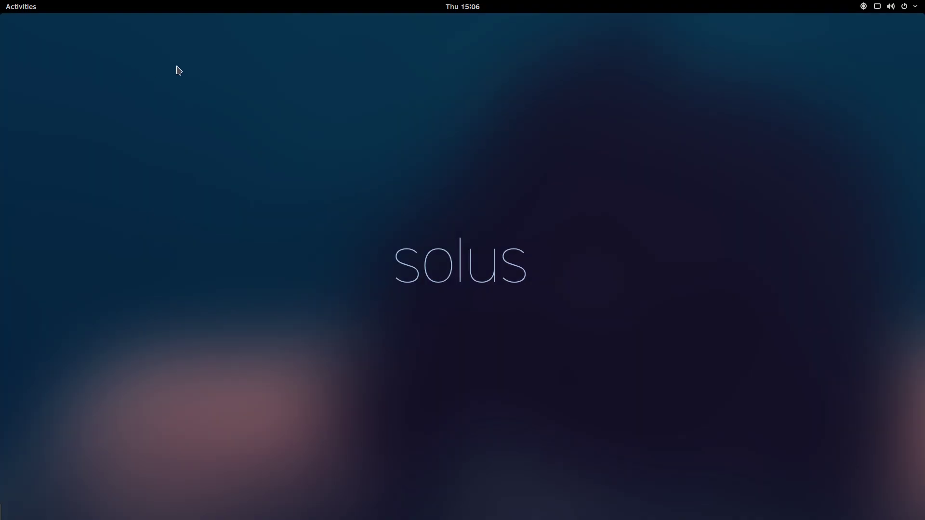
Open and close the calendar/notifications panel, then the volume and network system menu.
left_click(467, 10)
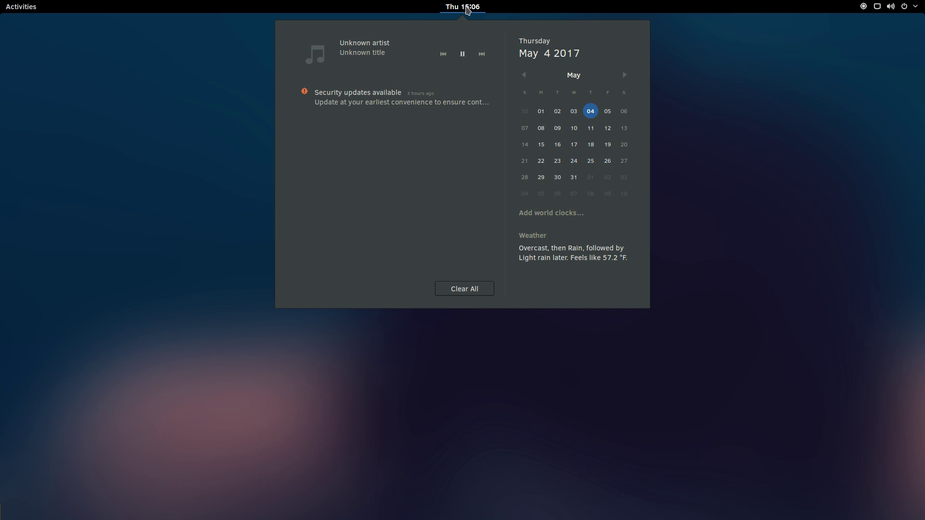
left_click(466, 9)
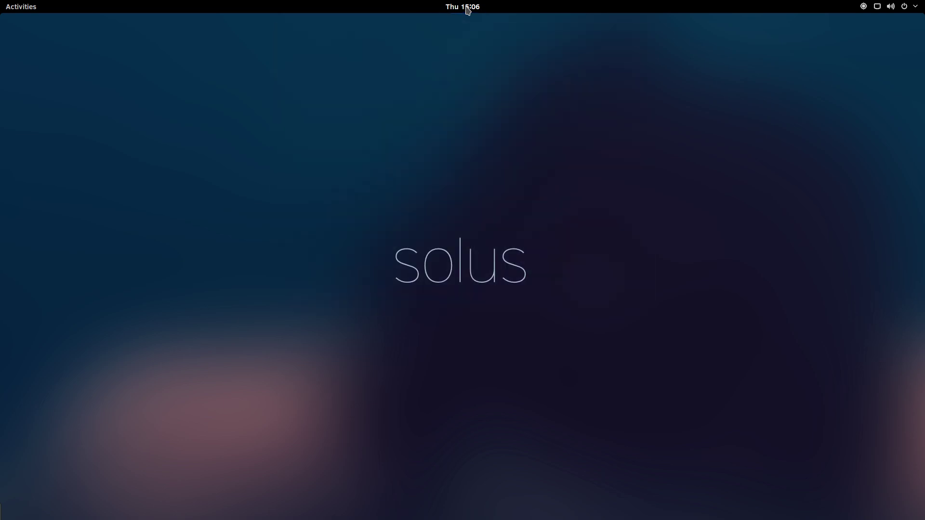
left_click(466, 10)
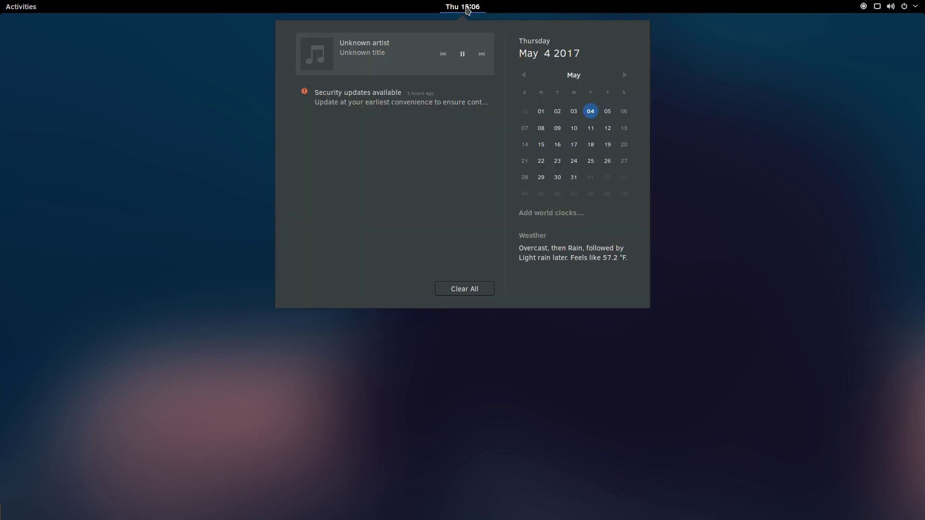
left_click(466, 10)
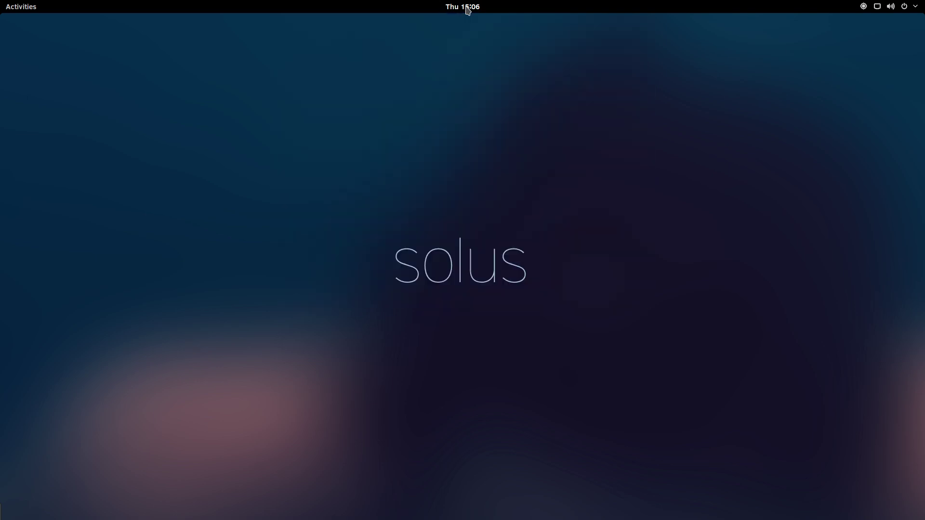
left_click(891, 8)
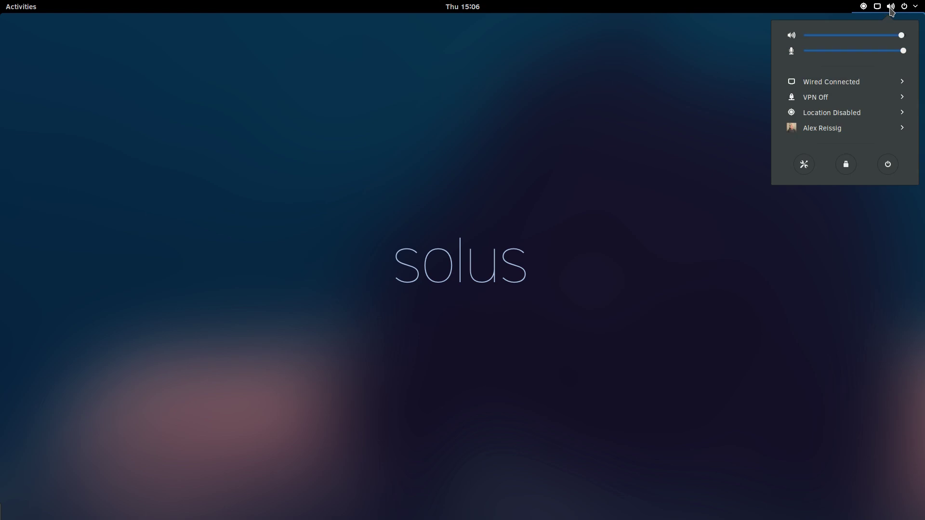
left_click(891, 9)
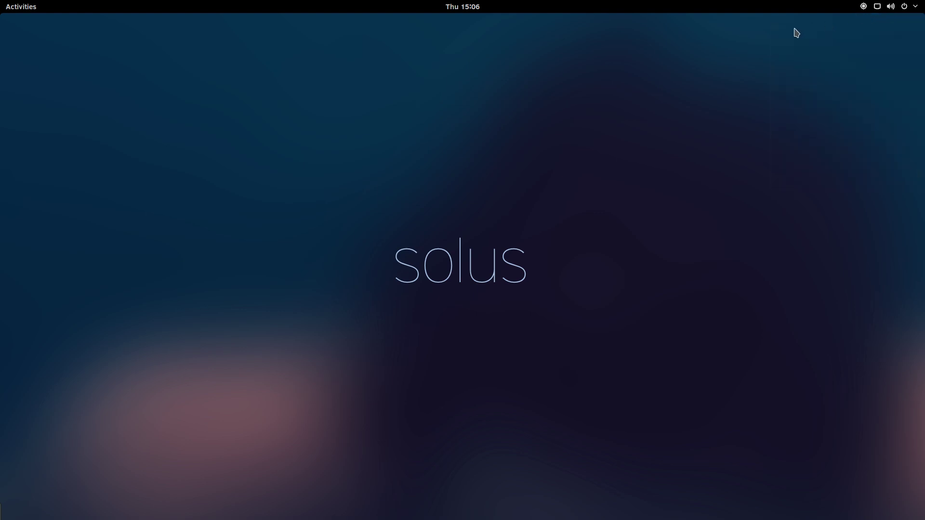
With Super, open the overview and show then hide the application grid twice.
key("super")
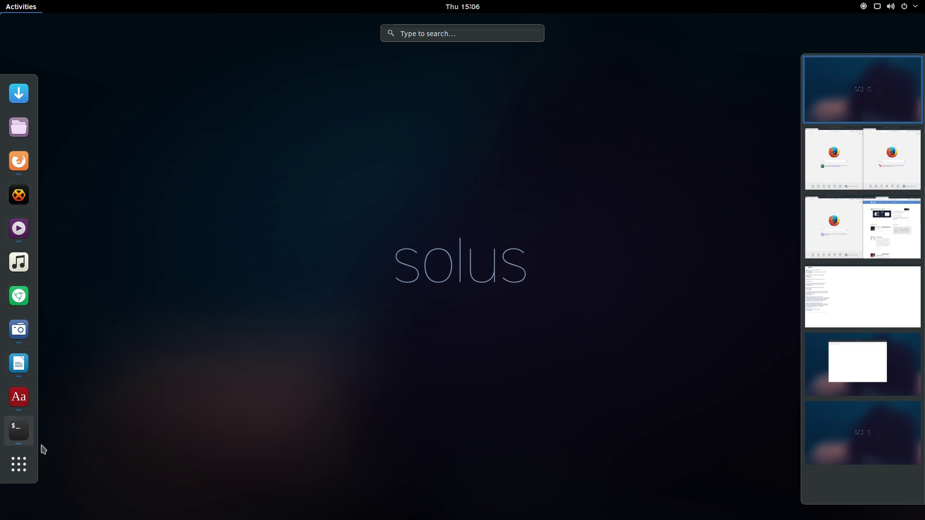
left_click(21, 469)
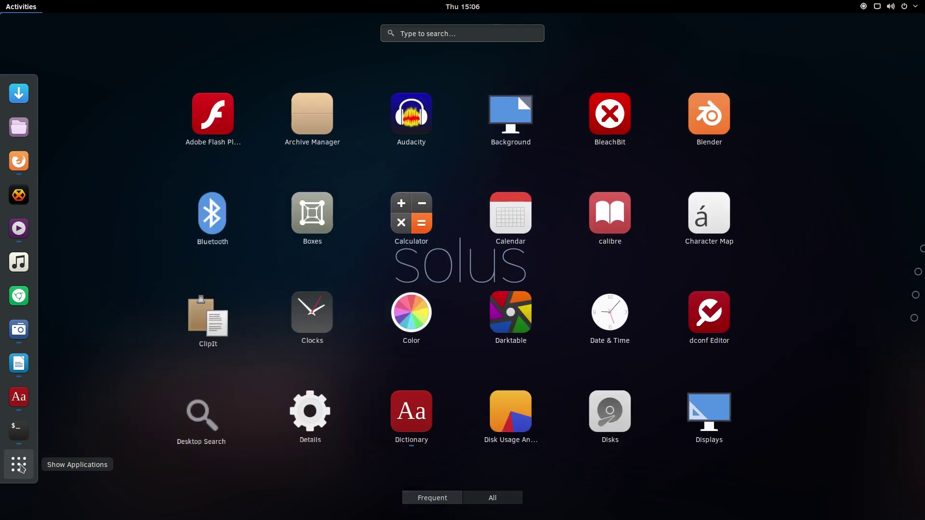
left_click(22, 469)
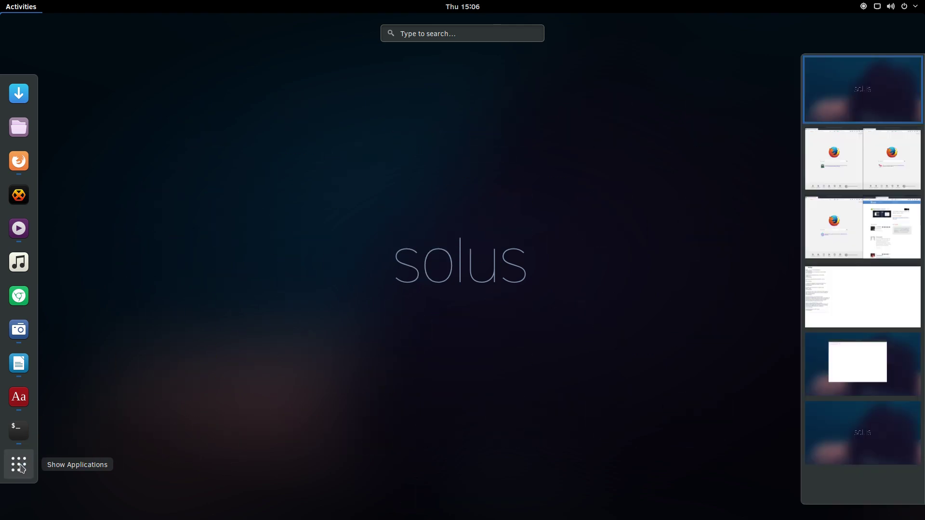
left_click(22, 469)
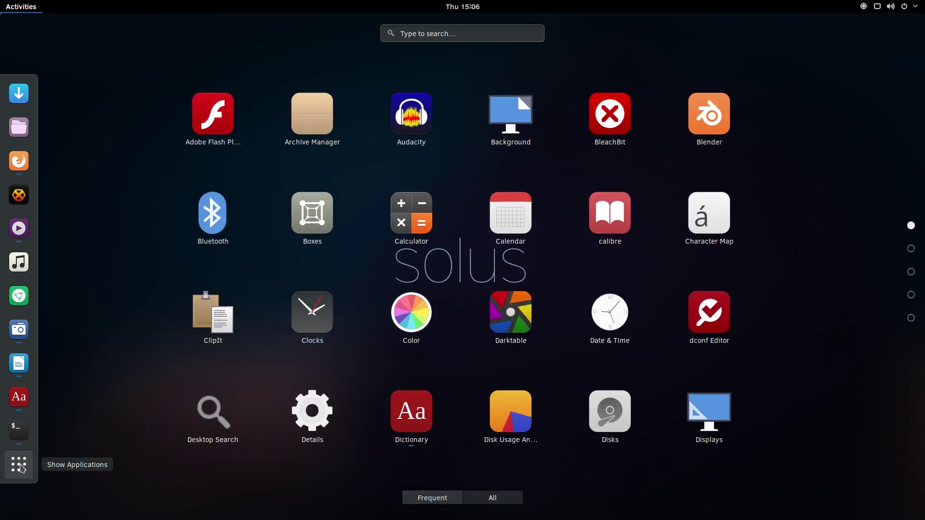
left_click(21, 469)
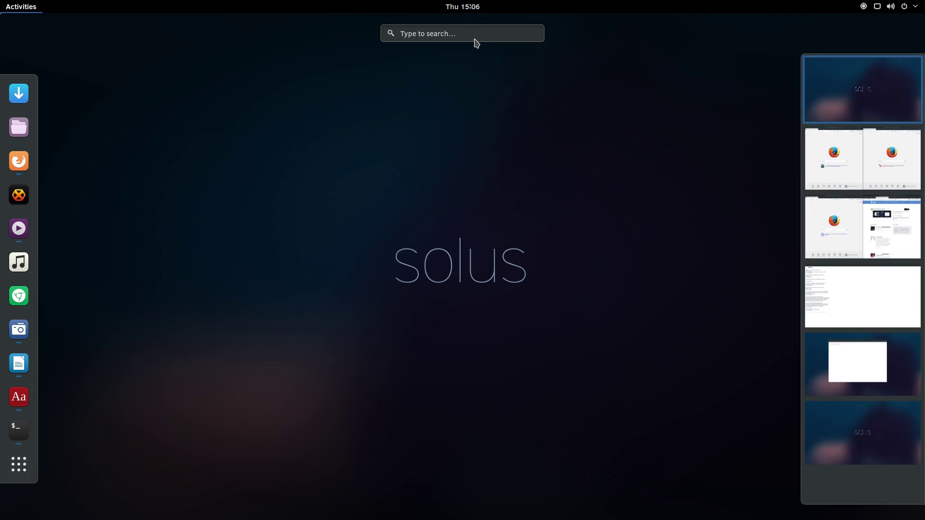
Search 'gedi' to launch Text Editor as Untitled Document 1, then return to the overview.
left_click(443, 34)
type("gedi")
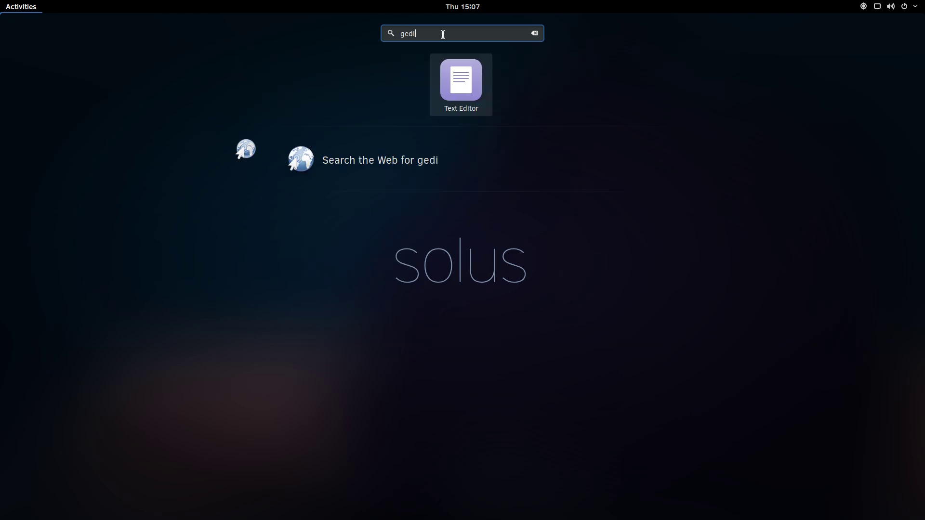
key("Return")
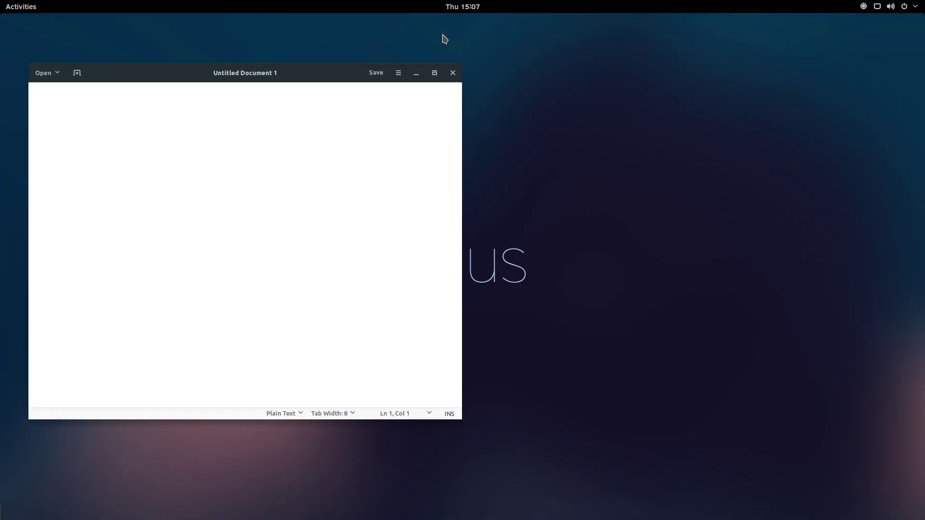
key("super")
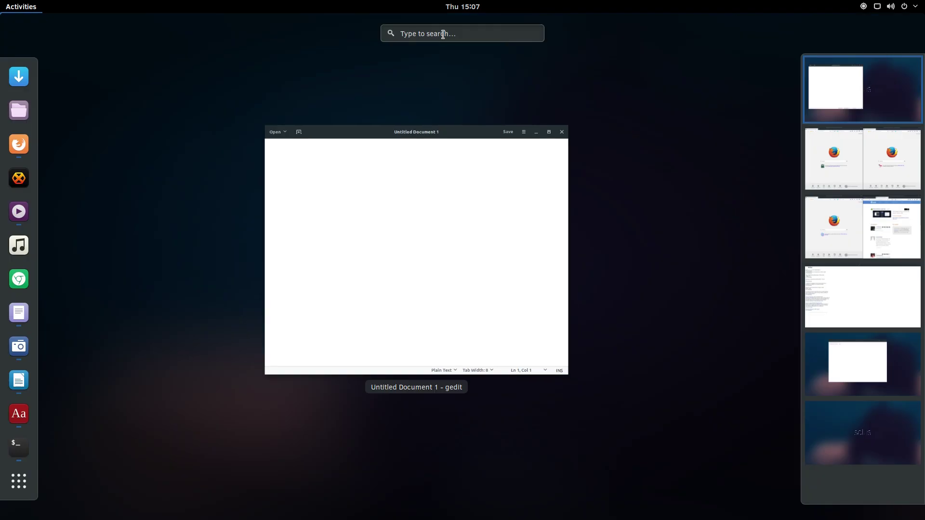
Visit workspaces 2–5 (Firefox, dictionary, Tilix), return to workspace 1, then show the application grid.
left_click(838, 164)
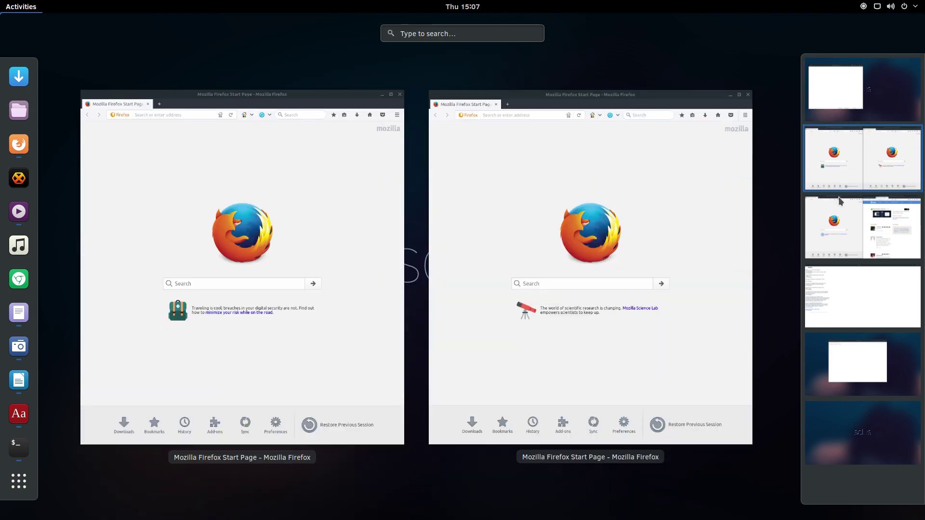
left_click(841, 231)
left_click(847, 295)
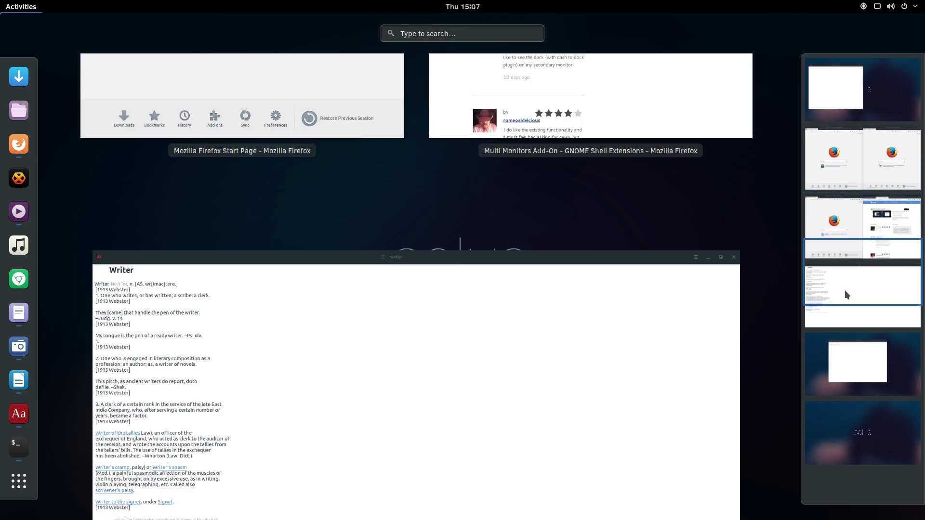
left_click(846, 363)
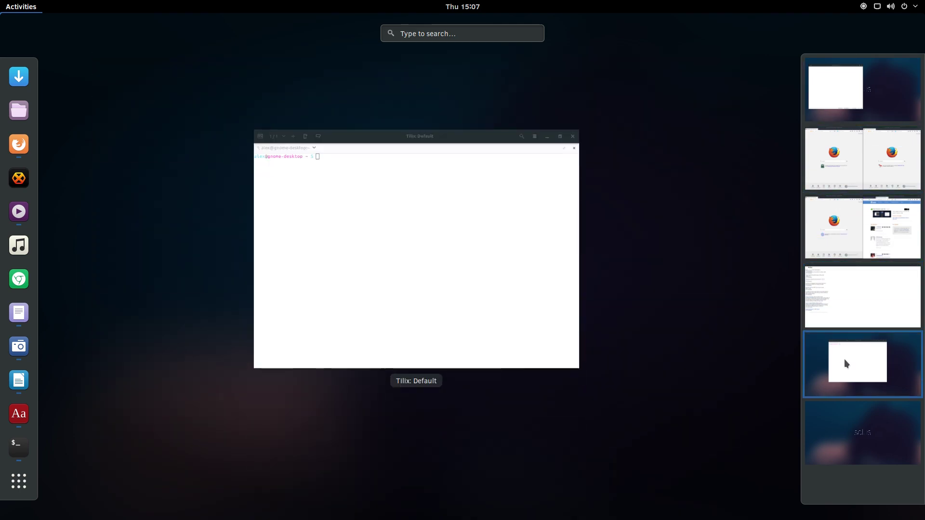
left_click(836, 93)
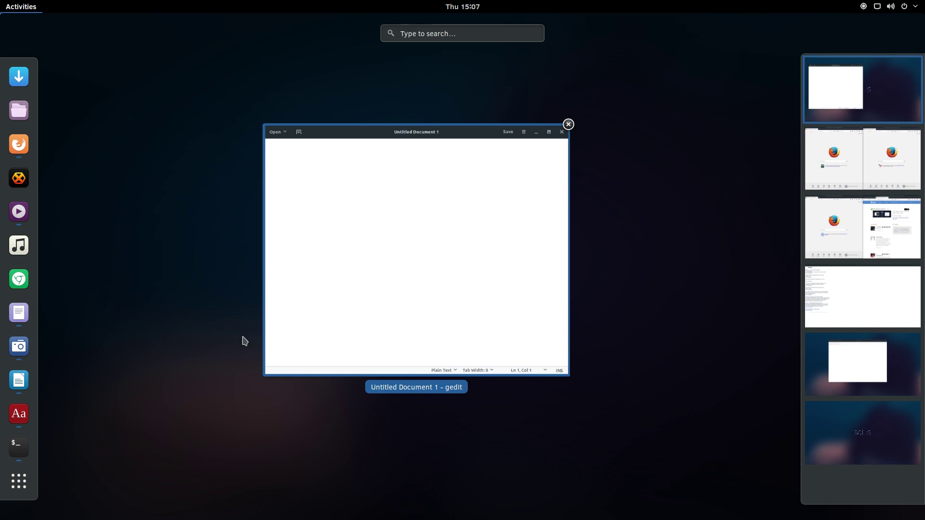
left_click(14, 482)
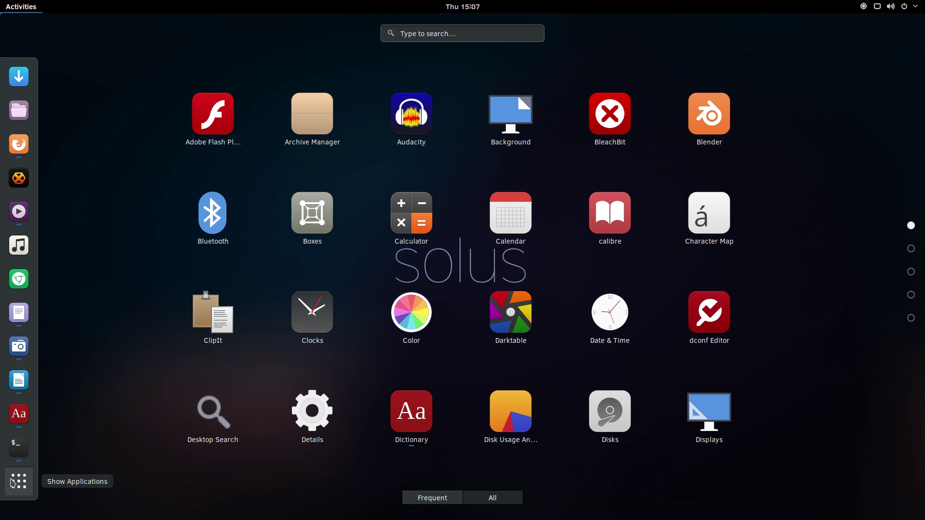
Switch the app grid between Frequent and All, then try and clear a search for 'blea'.
left_click(422, 501)
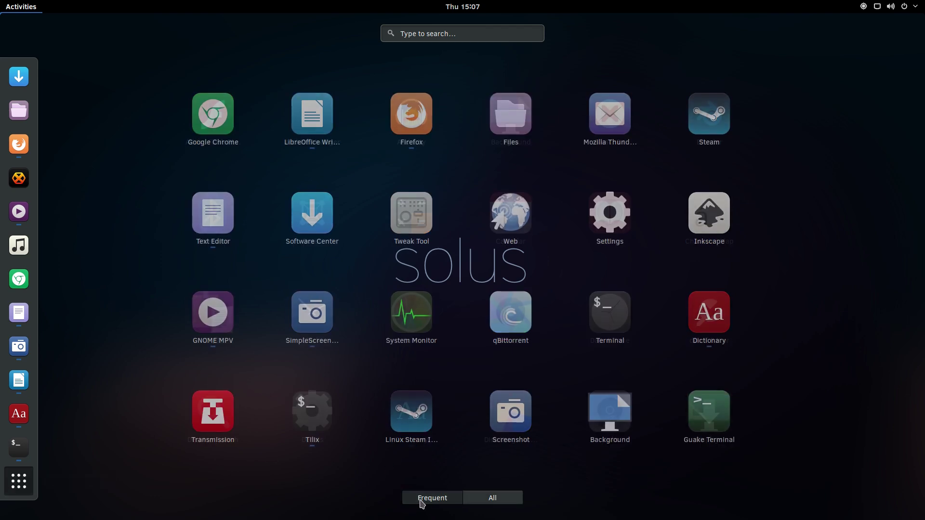
left_click(491, 503)
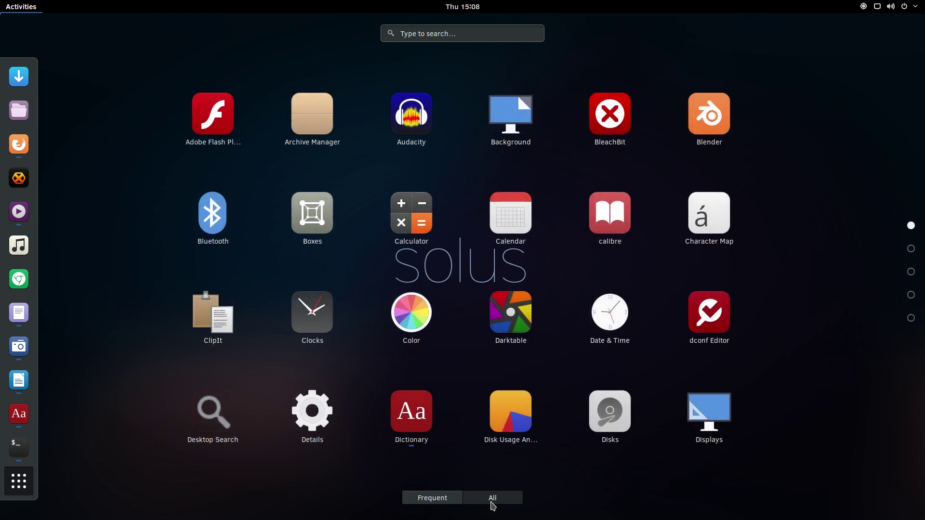
key("Tab")
type("blea")
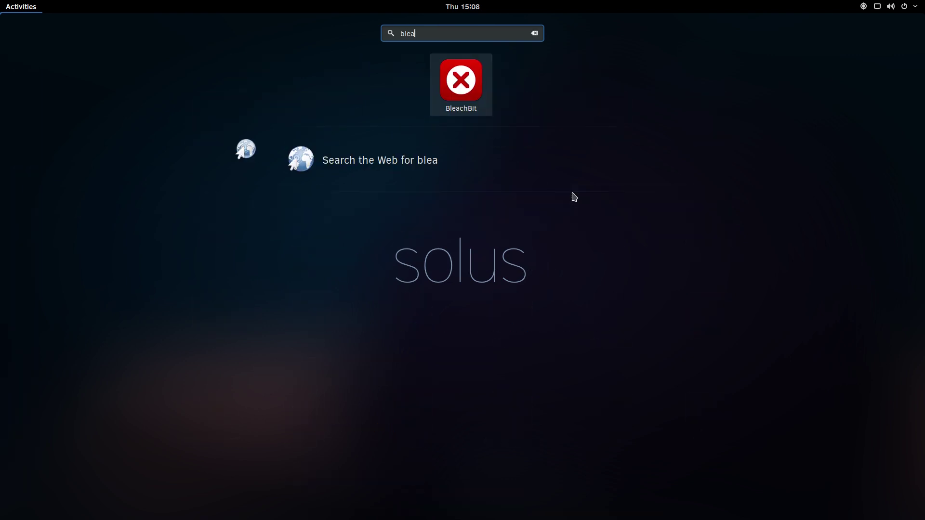
key("Escape")
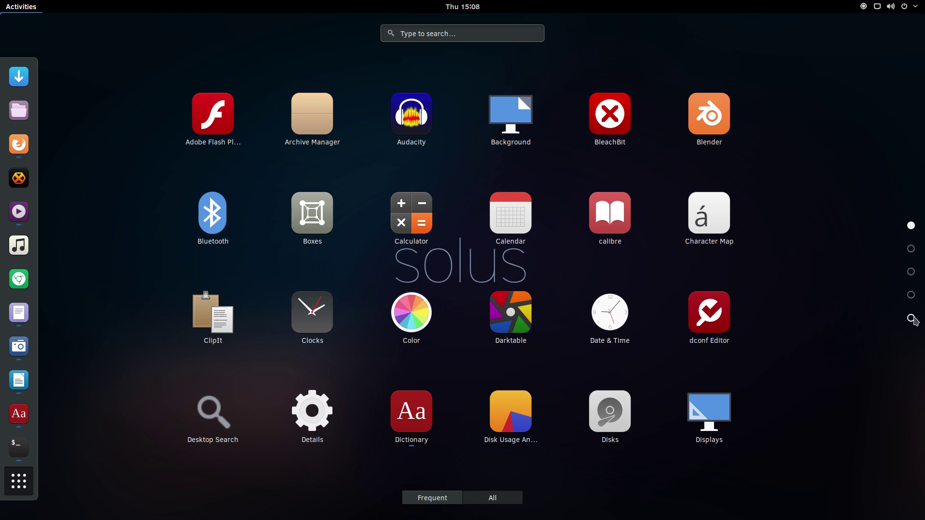
Jump through app pages two to five, back to page one, scroll through, and close the grid.
left_click(911, 250)
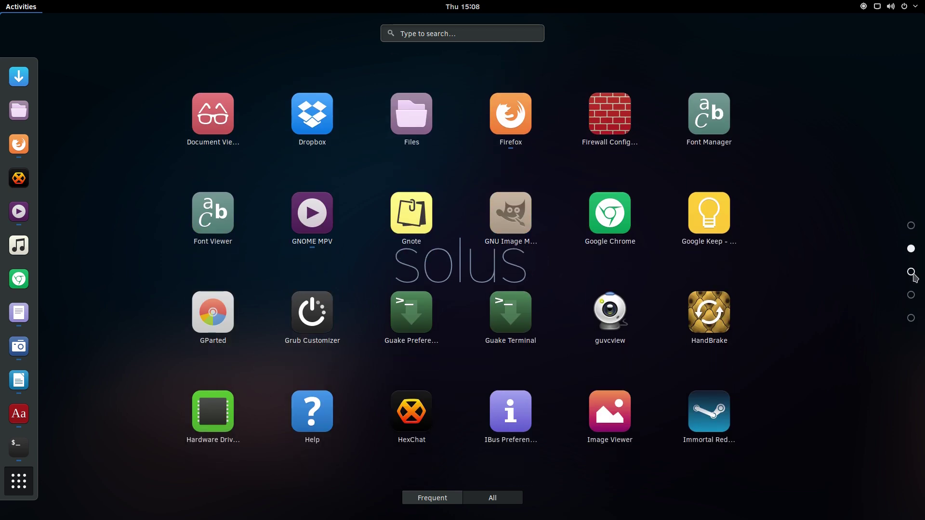
left_click(911, 272)
left_click(911, 295)
left_click(910, 318)
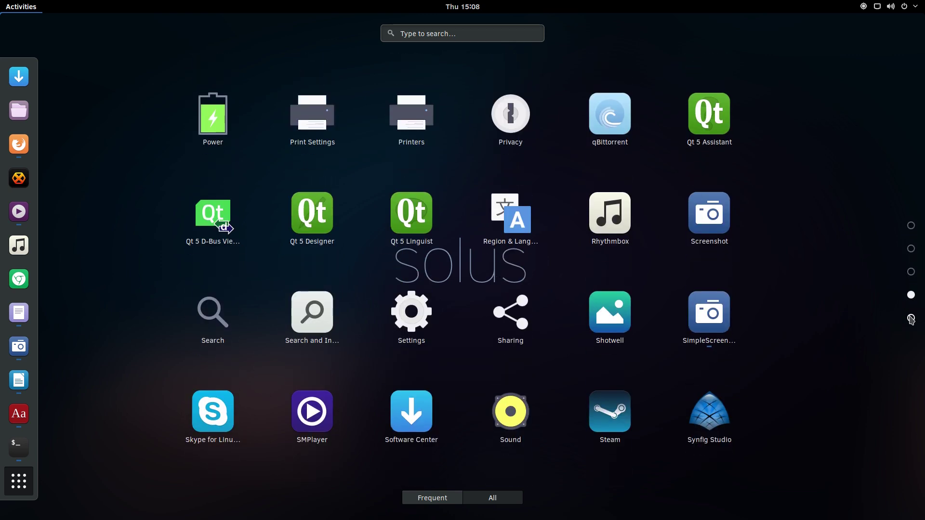
left_click(910, 226)
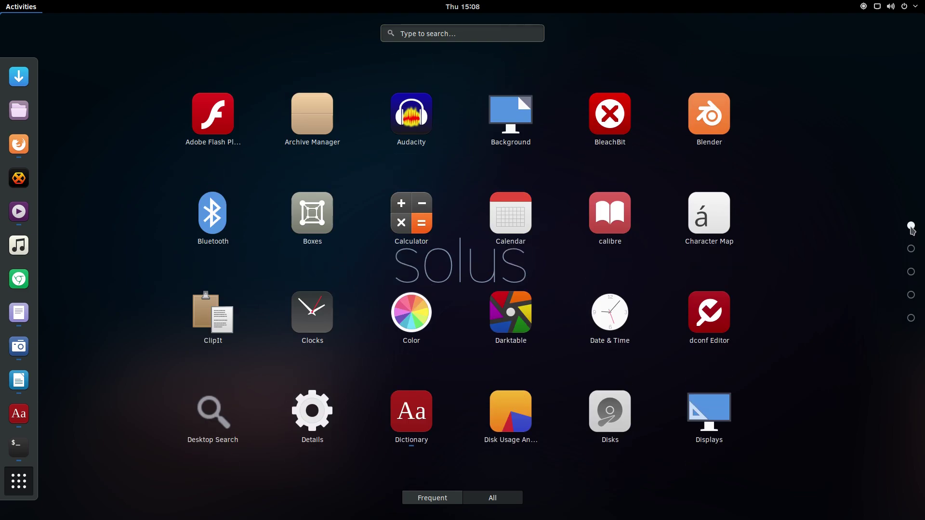
scroll(911, 228, "down", 3)
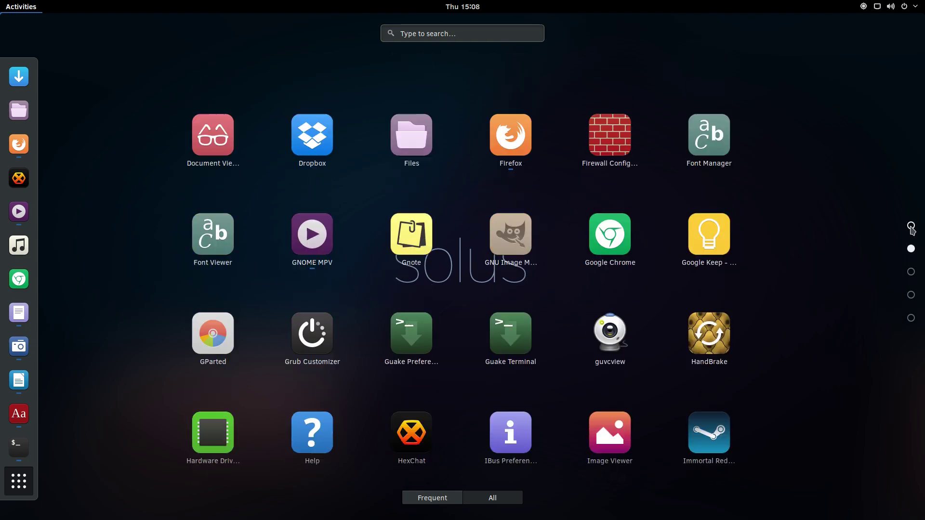
scroll(912, 230, "down", 1)
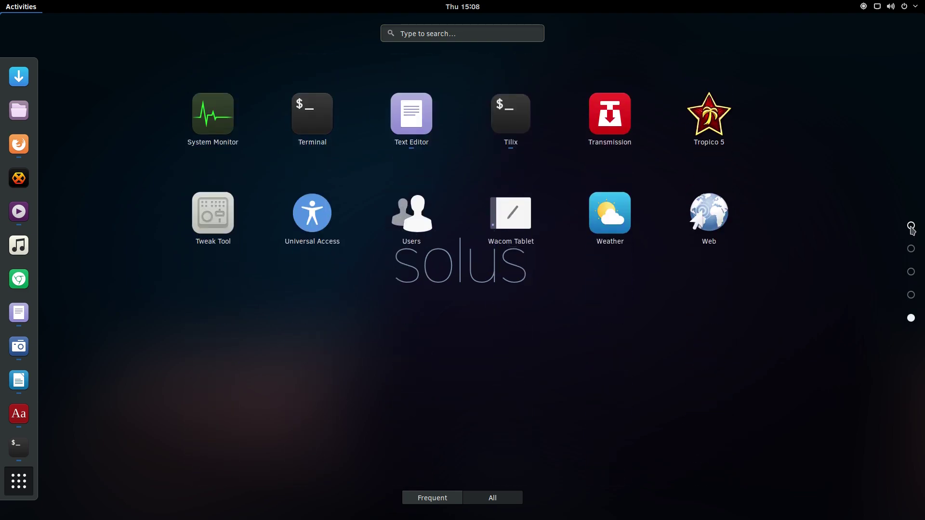
scroll(912, 229, "up", 4)
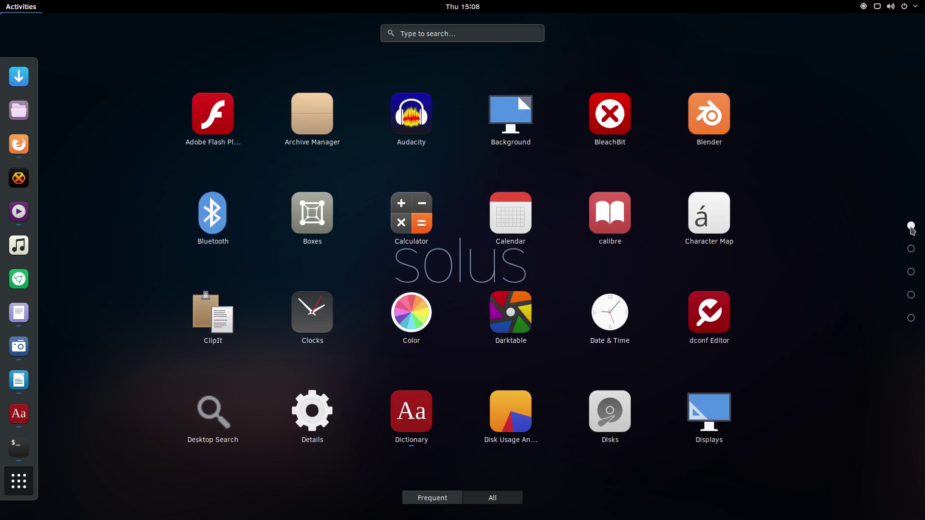
key("Escape")
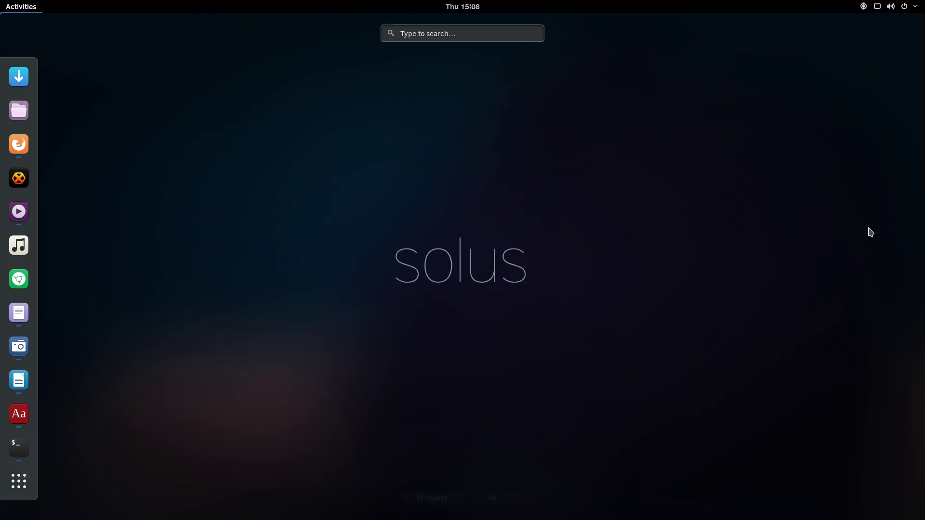
Close the Activities overview with Esc to reveal the bare solus desktop.
key("Escape")
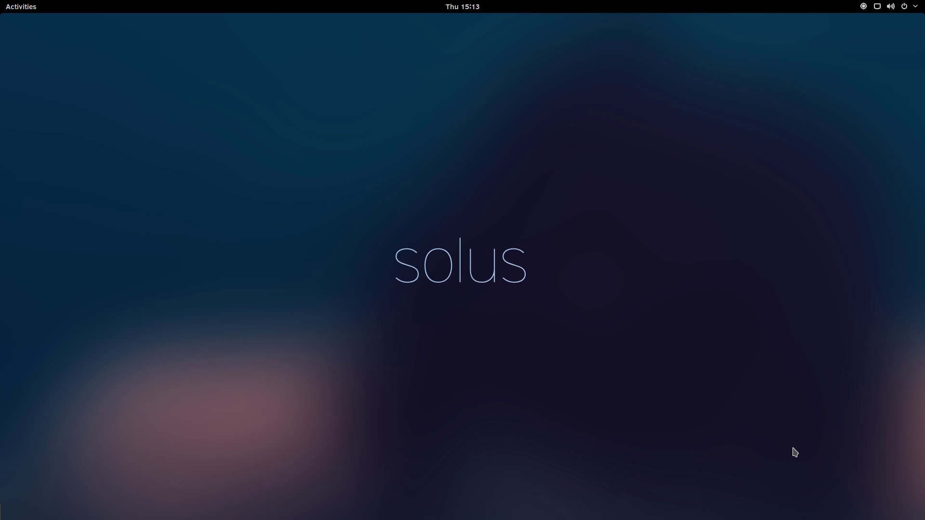
Search 'ge' in the overview and launch Text Editor as Untitled Document 1.
key("super")
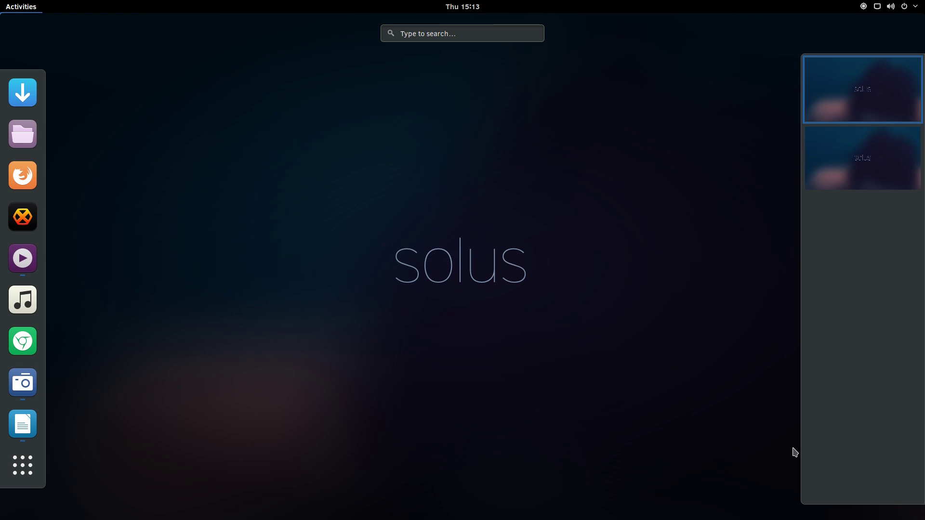
type("ge")
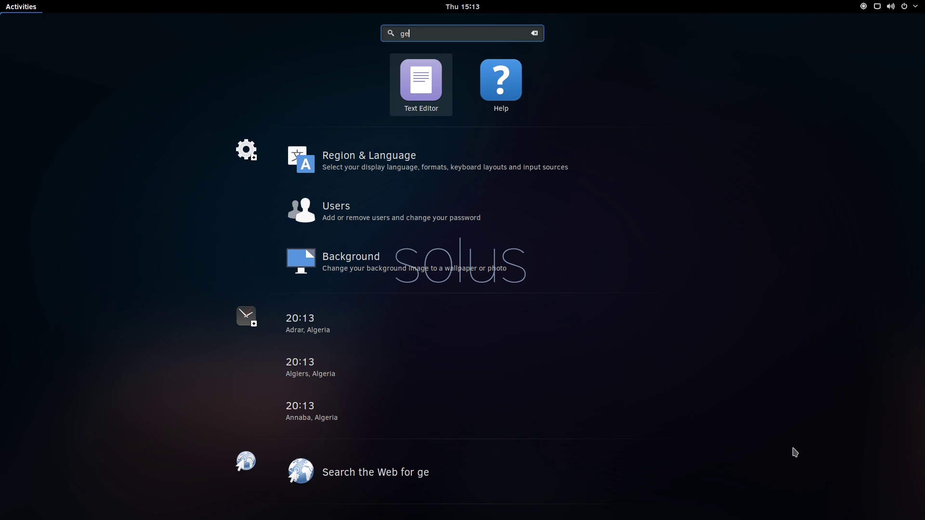
key("Return")
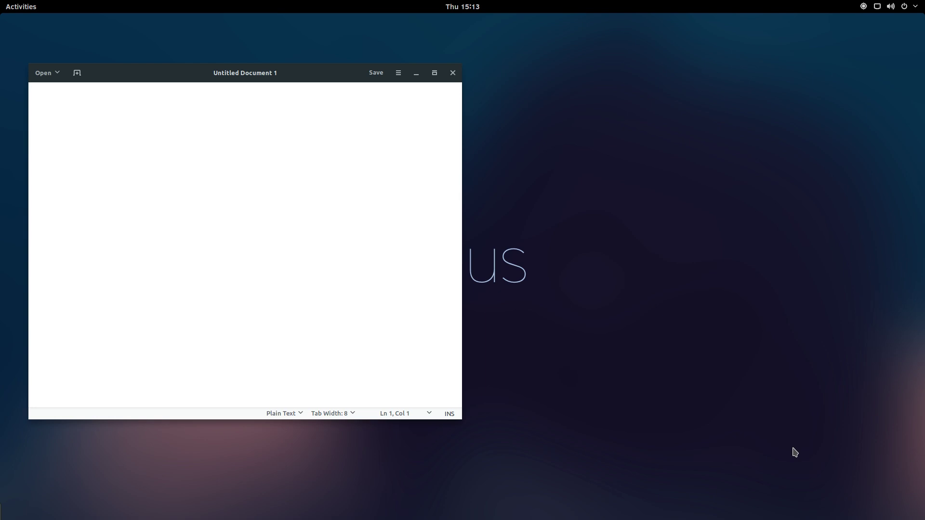
Open the app grid with Super+A, step through apps and pages, ending near Darktable on page one.
key("super+a")
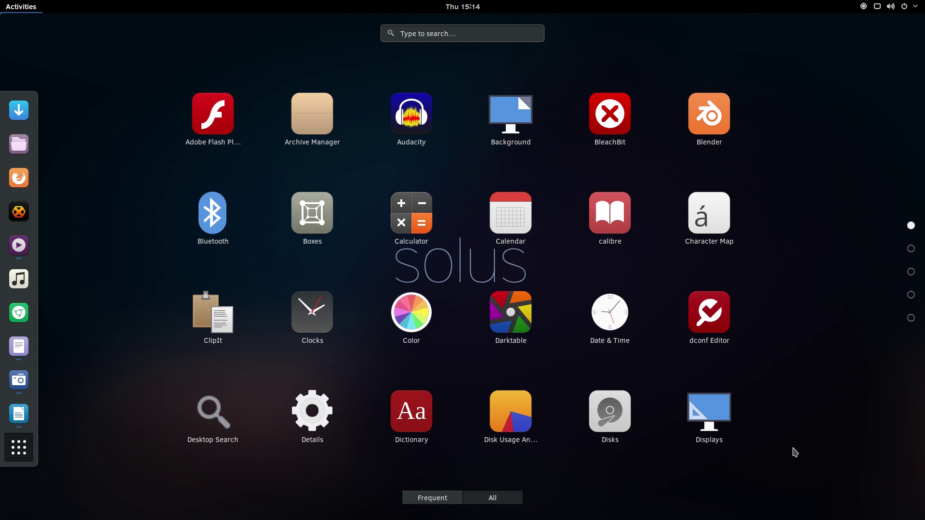
key("Down")
key("Down")
key("Down")
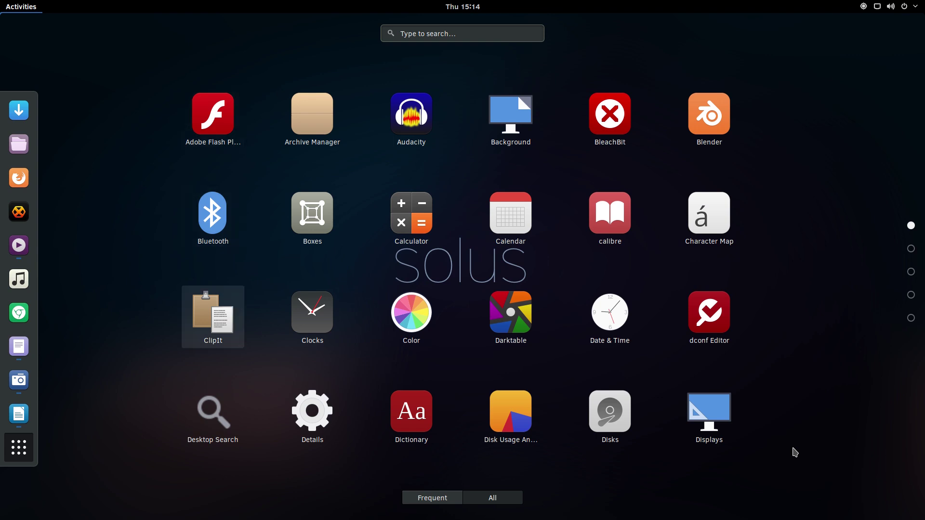
scroll(795, 453, "down", 2)
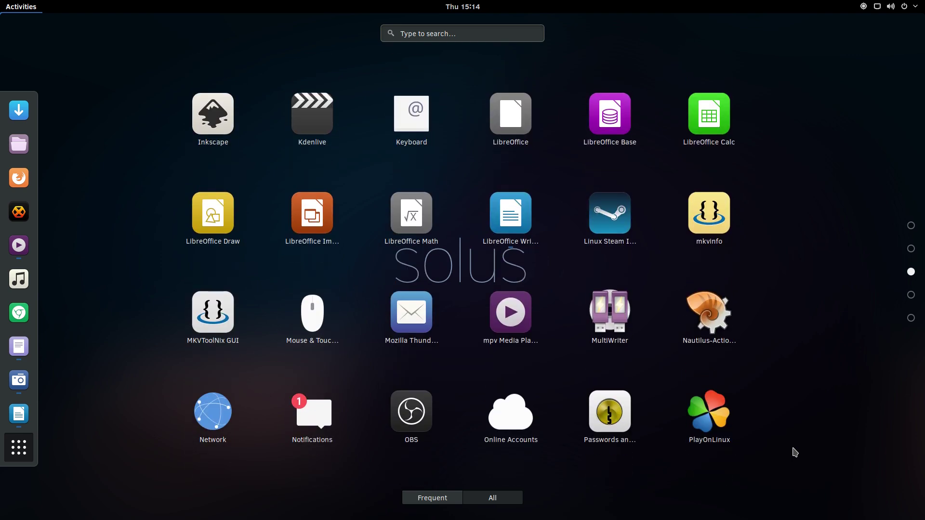
key("Right")
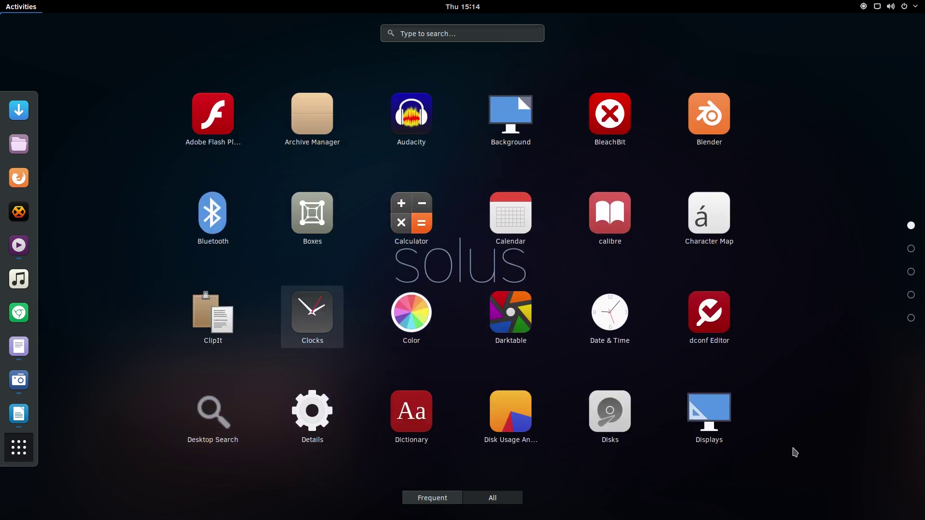
key("Right")
key("Right")
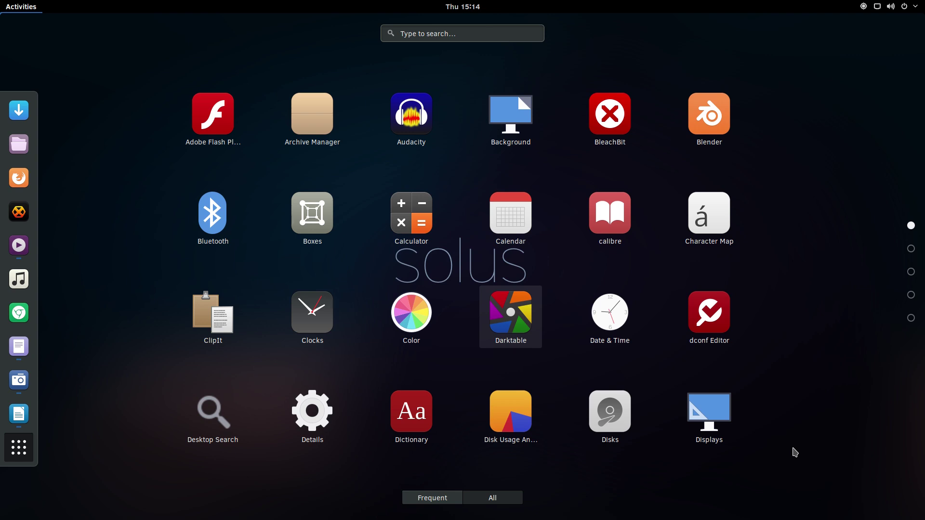
Launch LibreOffice Writer via 'libre', then two Firefox windows via 'fire' searches.
type("libre")
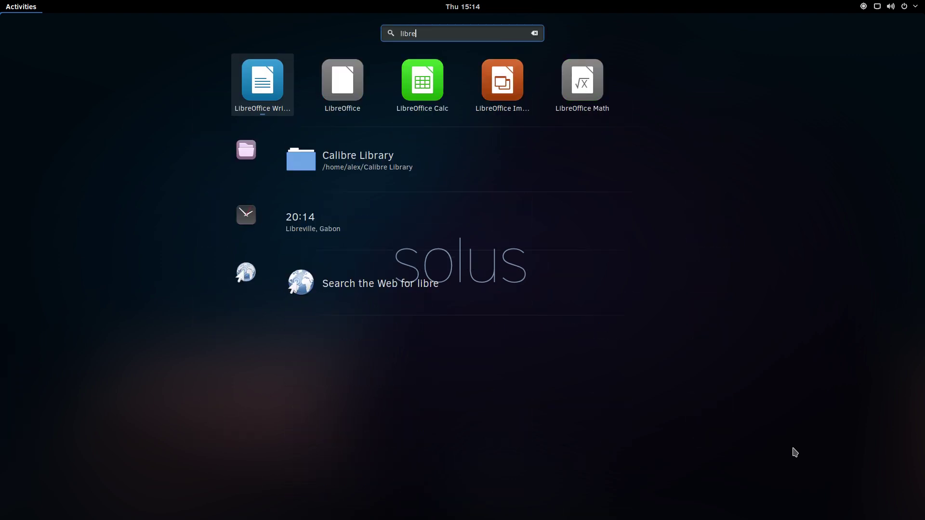
key("Return")
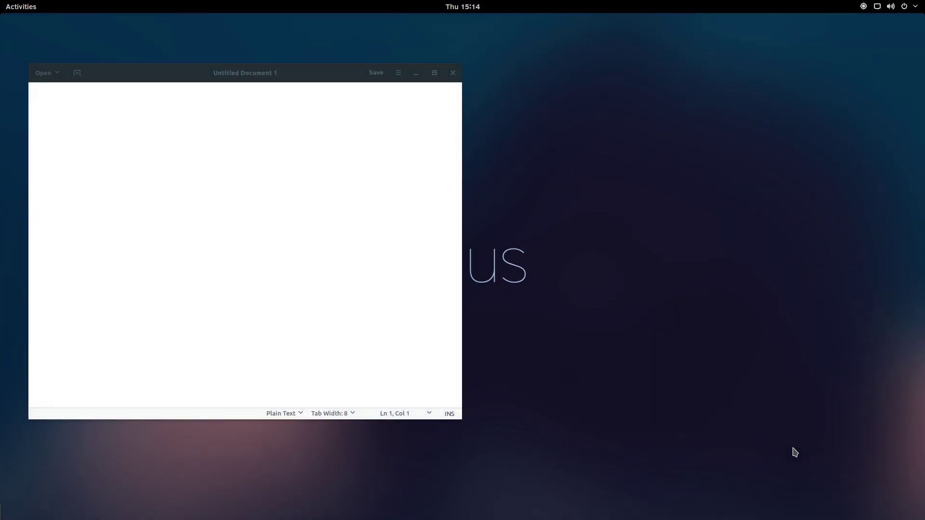
key("super")
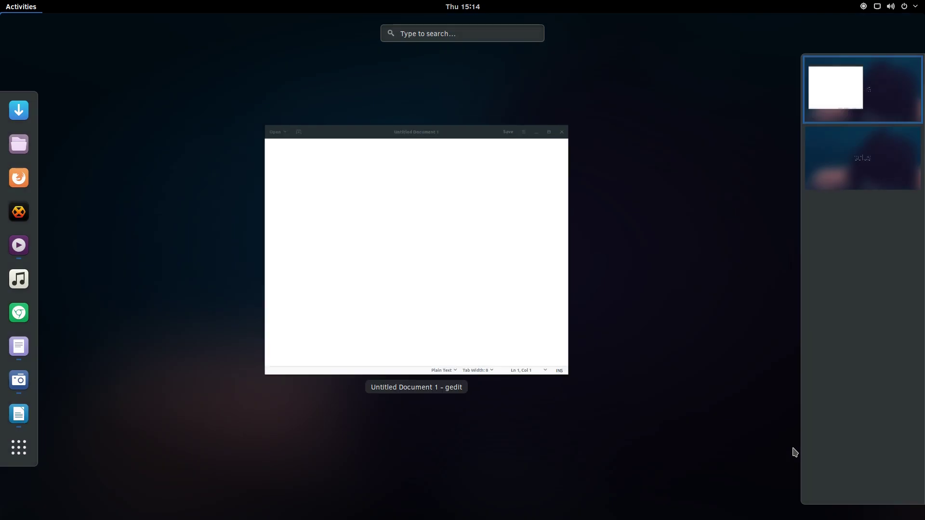
type("fire")
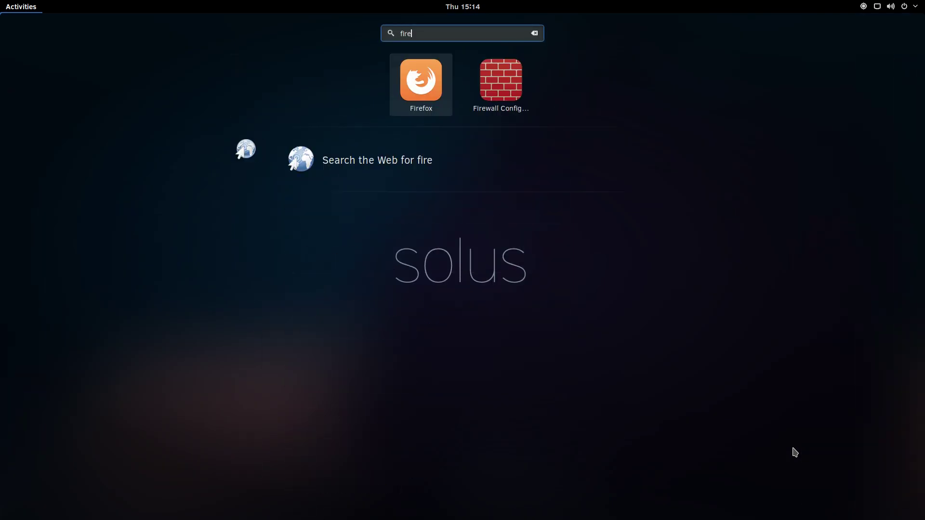
key("Return")
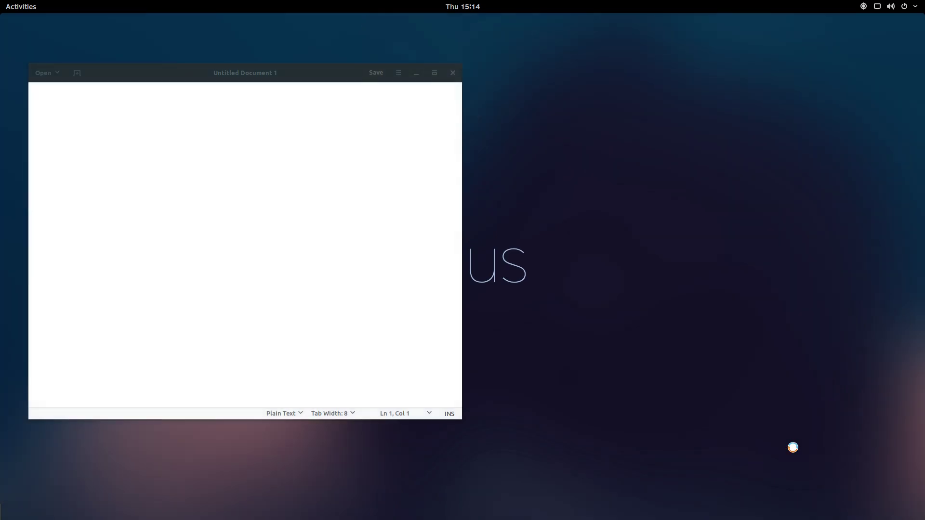
key("super")
type("fire")
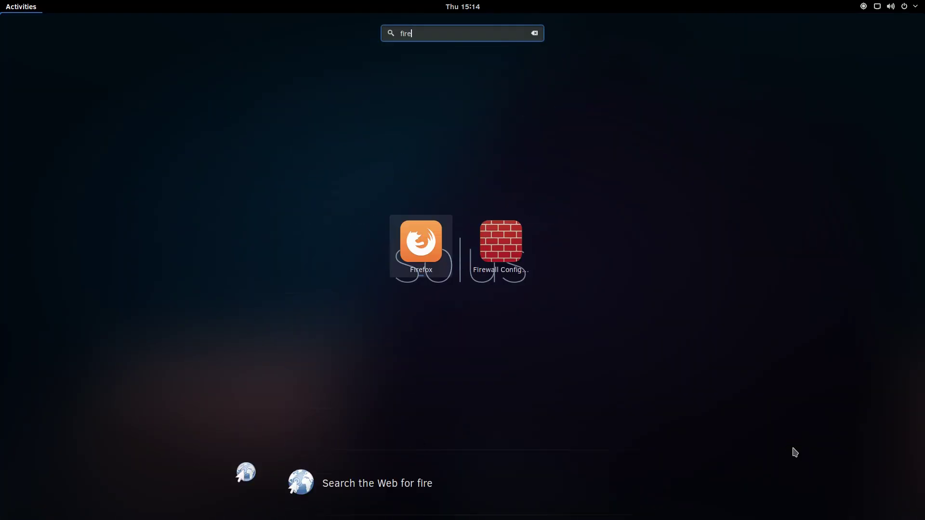
key("Return")
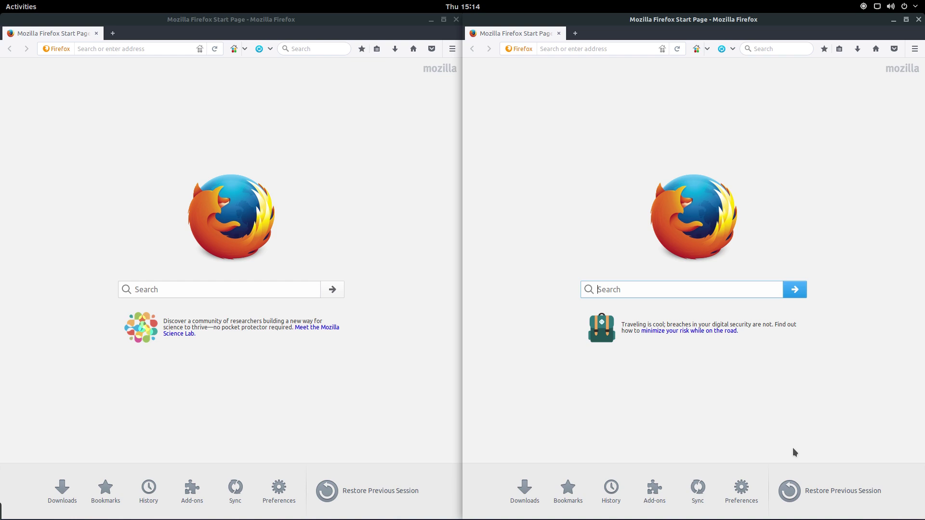
Search 'gn', pick Gnote over GNOME MPV, and launch it.
key("super")
type("gn")
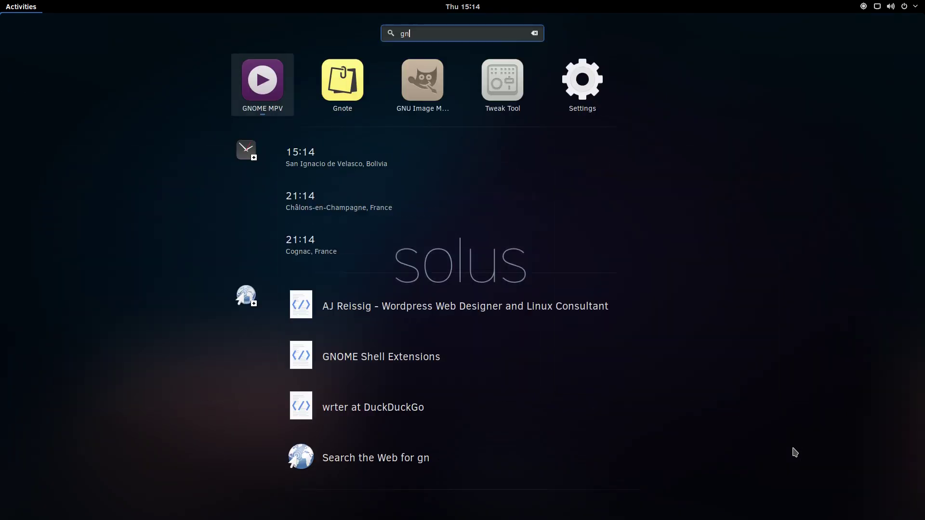
key("Right")
key("Return")
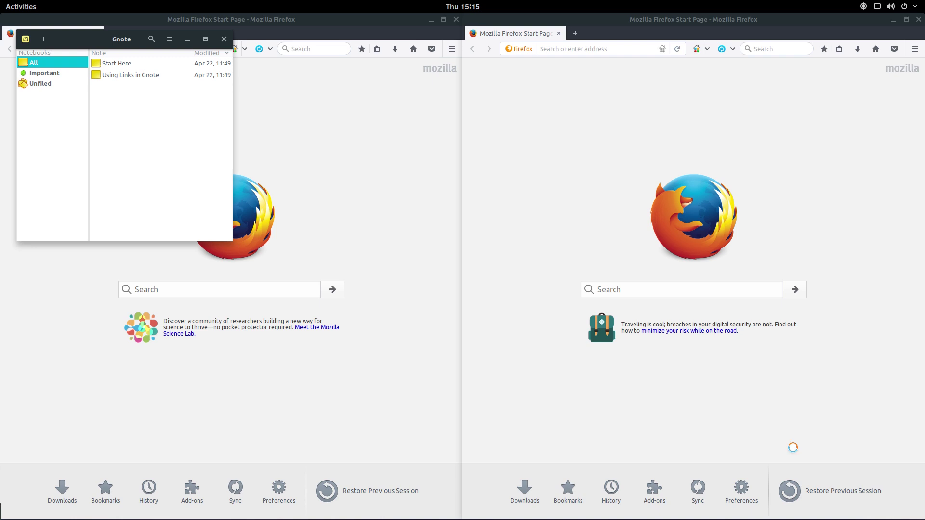
Cycle the Alt+Tab app switcher through running apps and preview LibreOffice Writer's window.
key("alt+Tab")
key("alt+Tab")
key("alt+Tab")
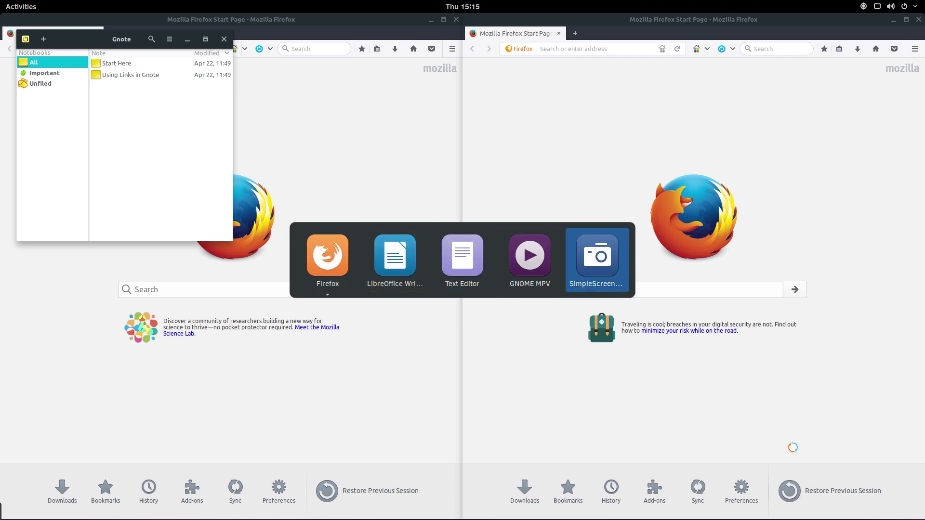
key("alt+Tab")
key("alt+Tab")
key("alt+Tab")
key("alt+Tab")
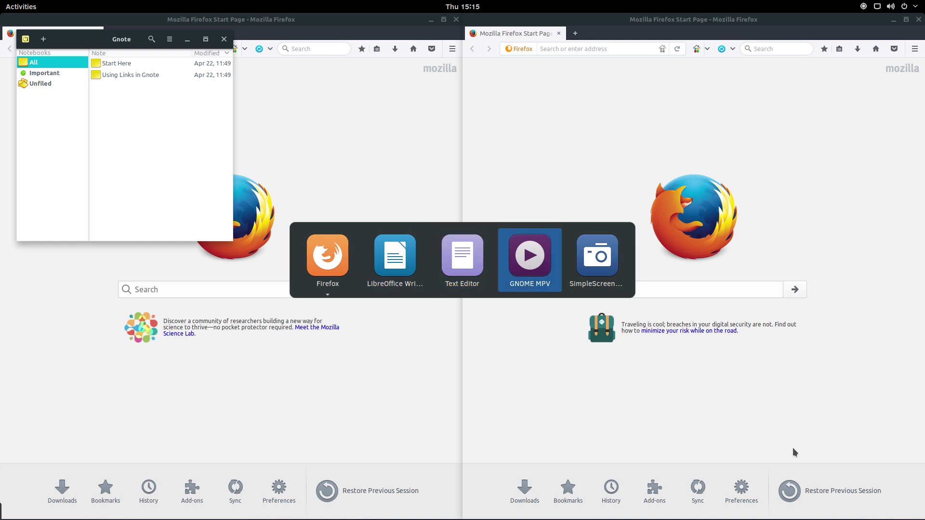
key("alt+Tab")
key("alt+Tab")
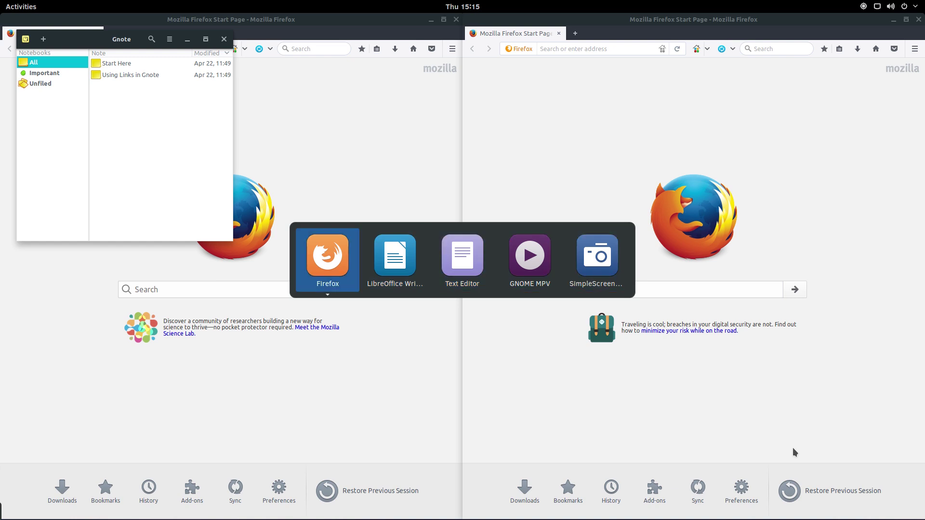
key("alt+Tab")
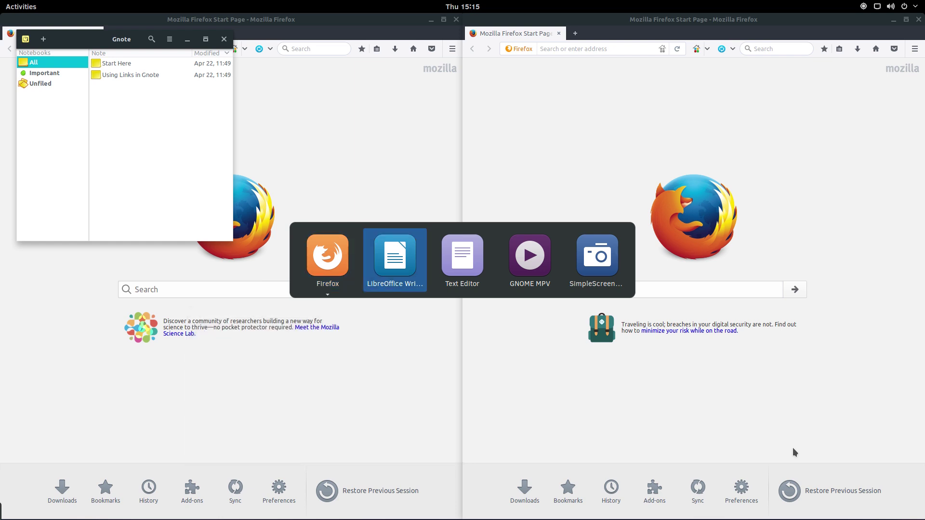
key("alt+Tab")
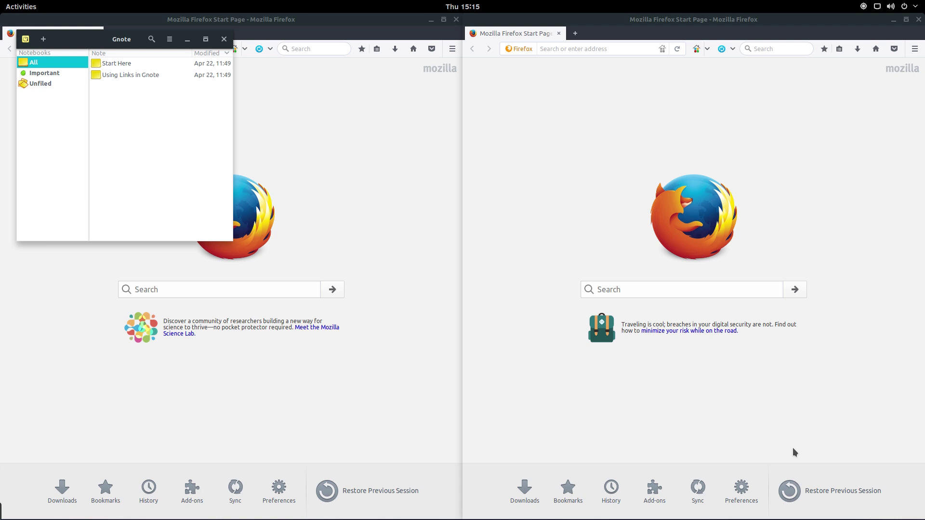
key("alt+Tab")
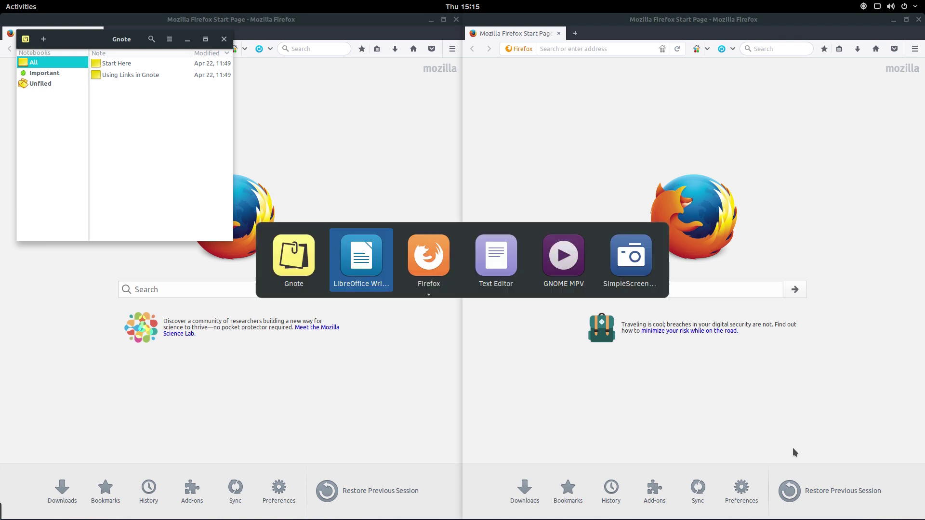
key("Down")
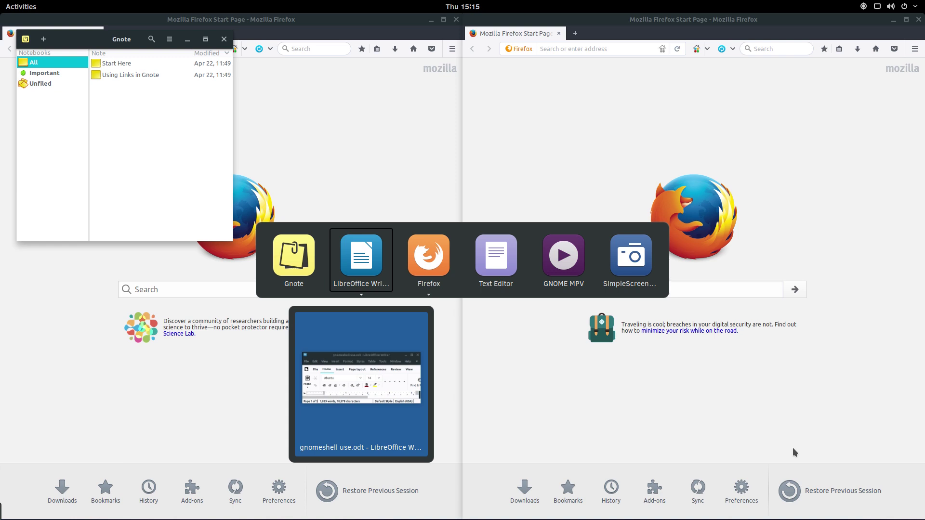
key("Return")
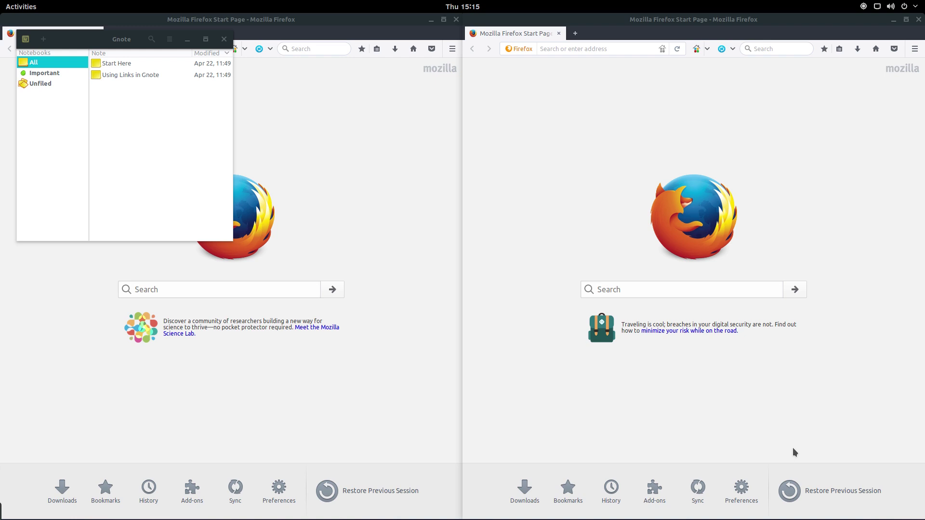
In the Alt+Tab switcher, step between Firefox's two windows and settle on the right one.
key("alt+Tab")
key("alt+Tab")
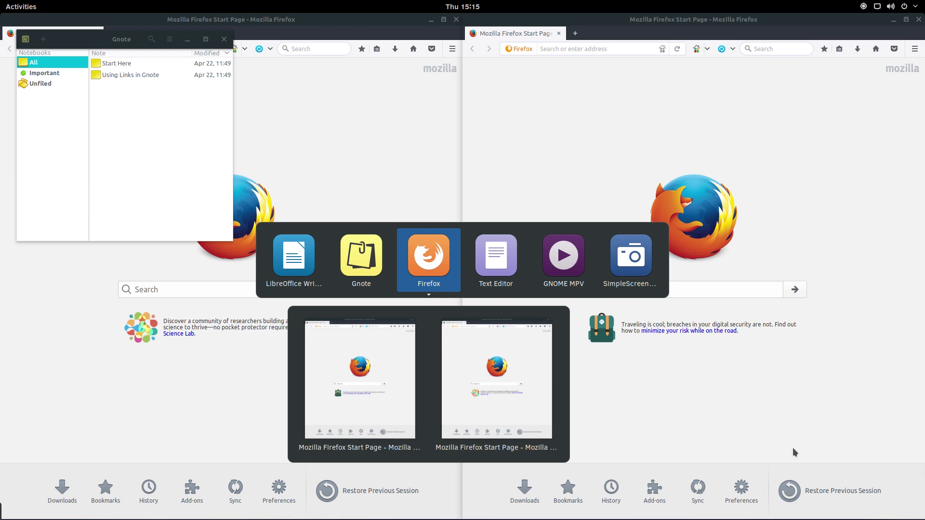
key("Down")
key("Right")
key("Left")
key("Right")
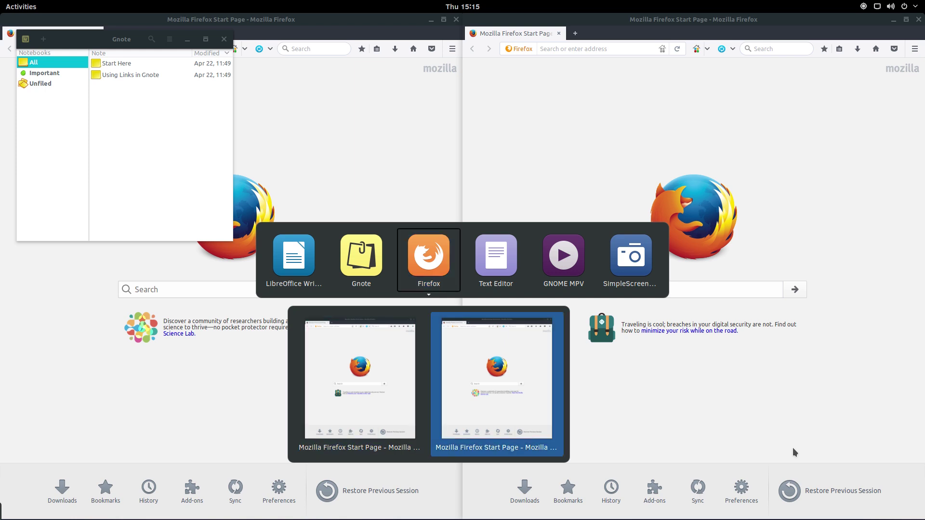
key("Left")
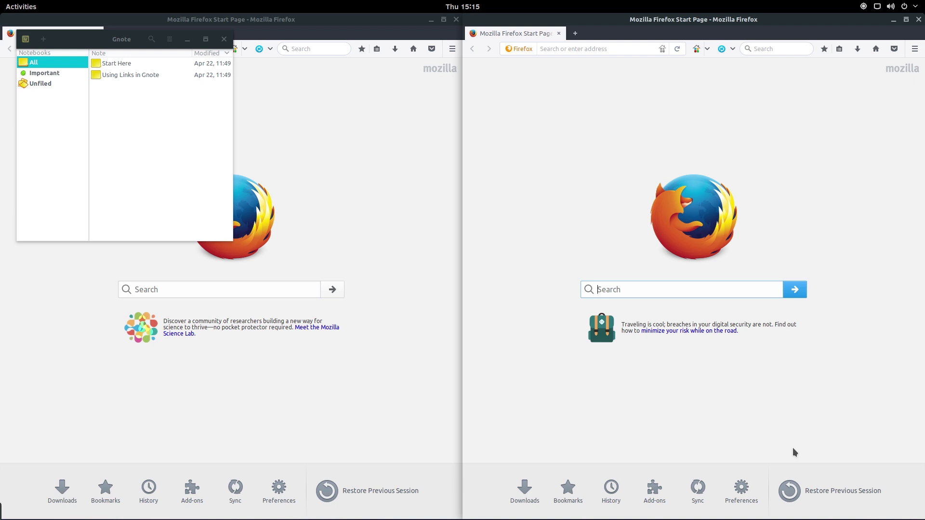
Tab across the overview's window thumbnails and activate the left Firefox window.
key("super")
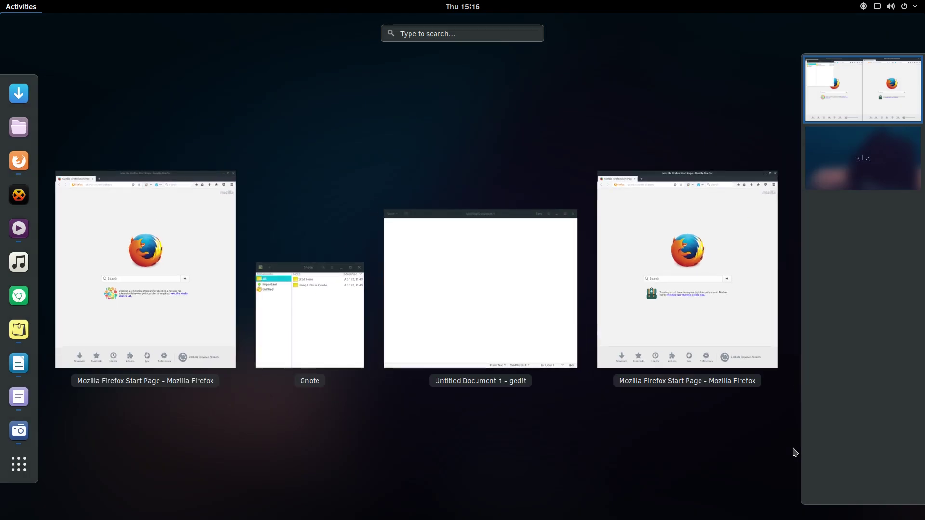
key("Tab")
key("Tab")
key("Tab")
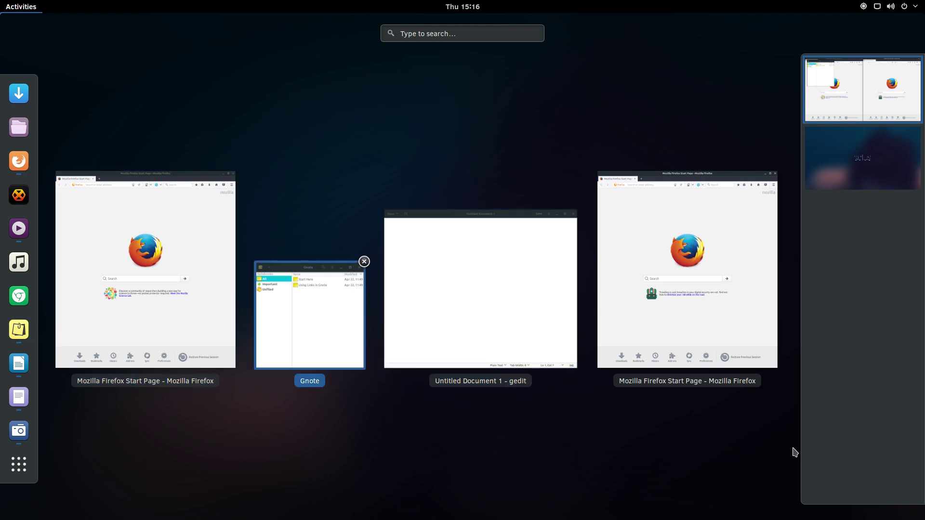
key("Tab")
key("Tab")
key("Tab")
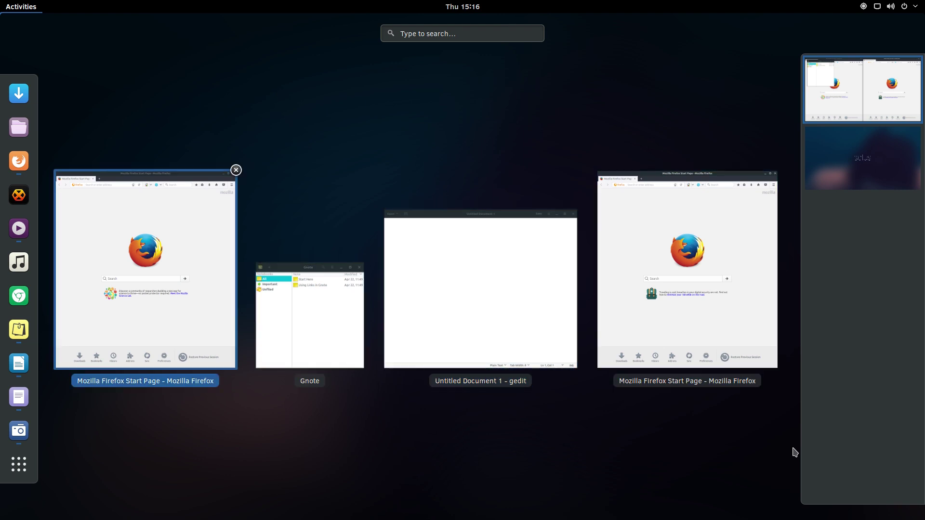
key("Tab")
key("Tab")
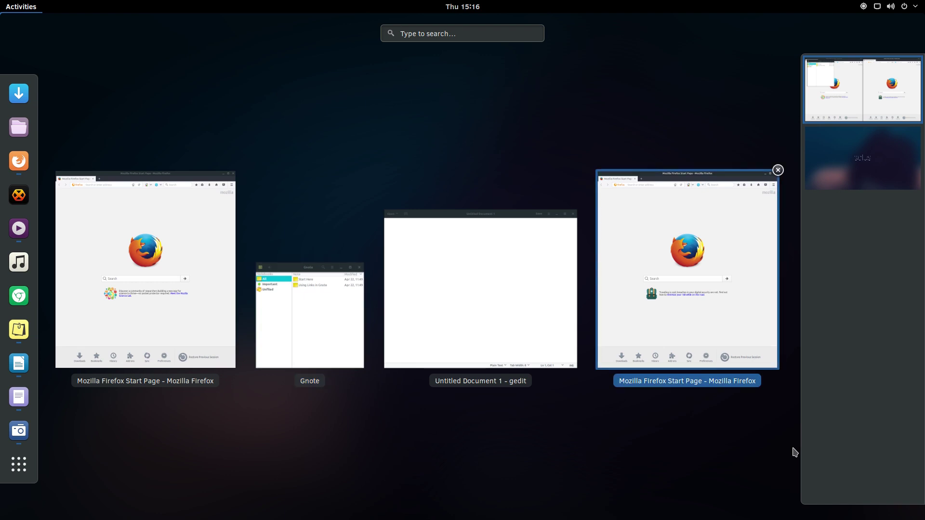
key("Tab")
key("Tab")
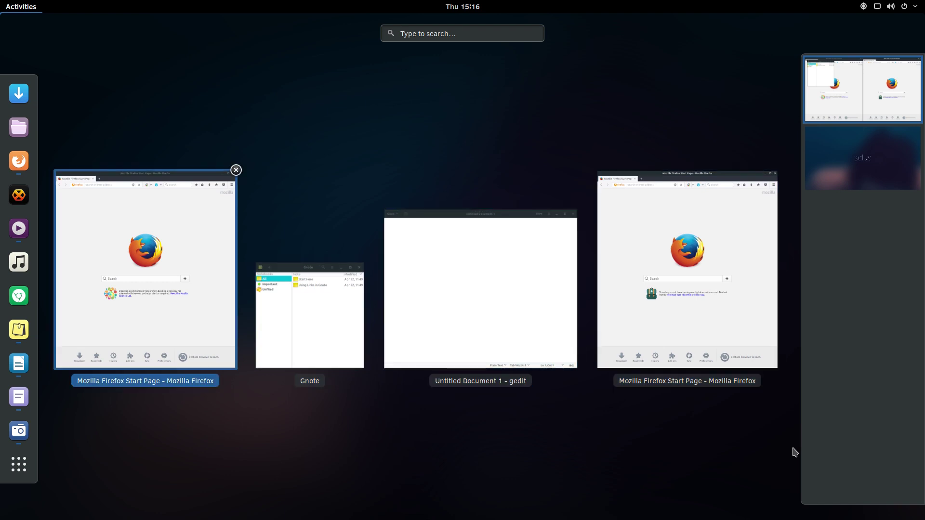
key("Return")
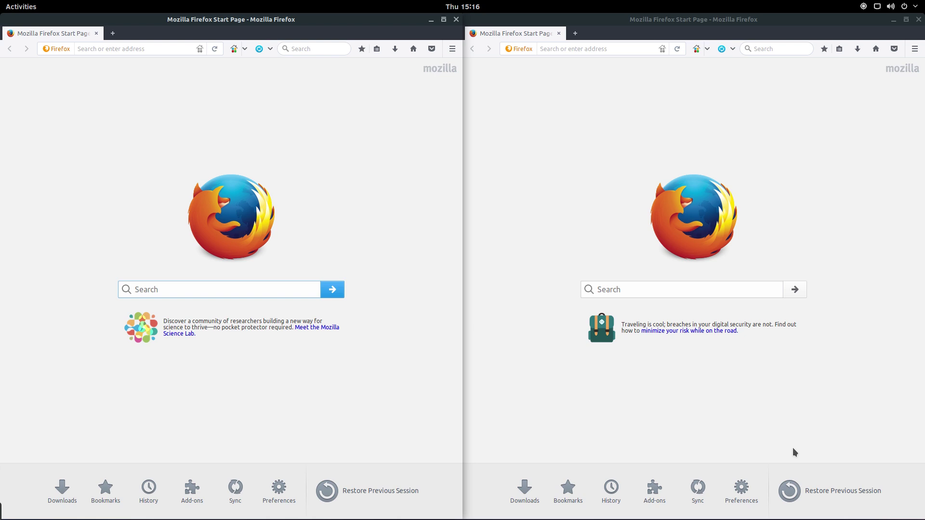
Reopen the overview, Tab to the left Firefox window again, bring it forward, then Alt+Tab.
key("super")
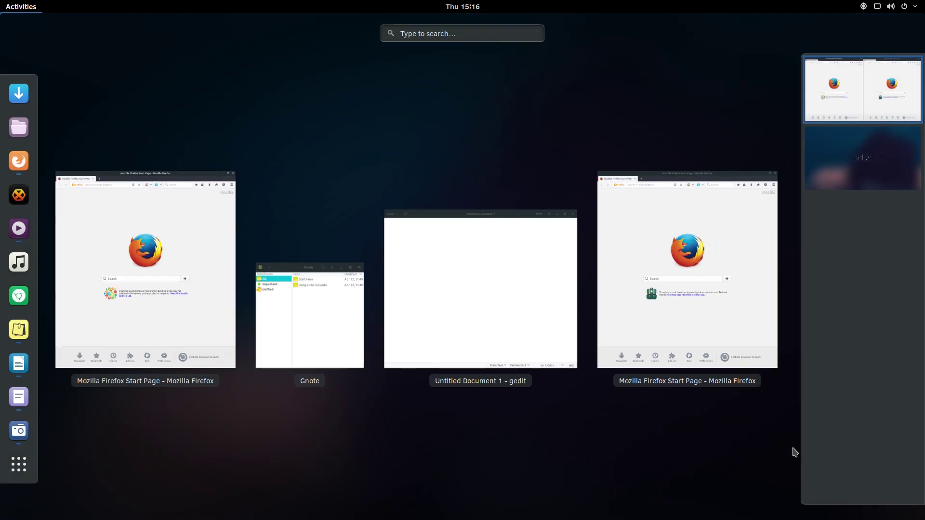
key("Tab")
key("Tab")
key("Tab")
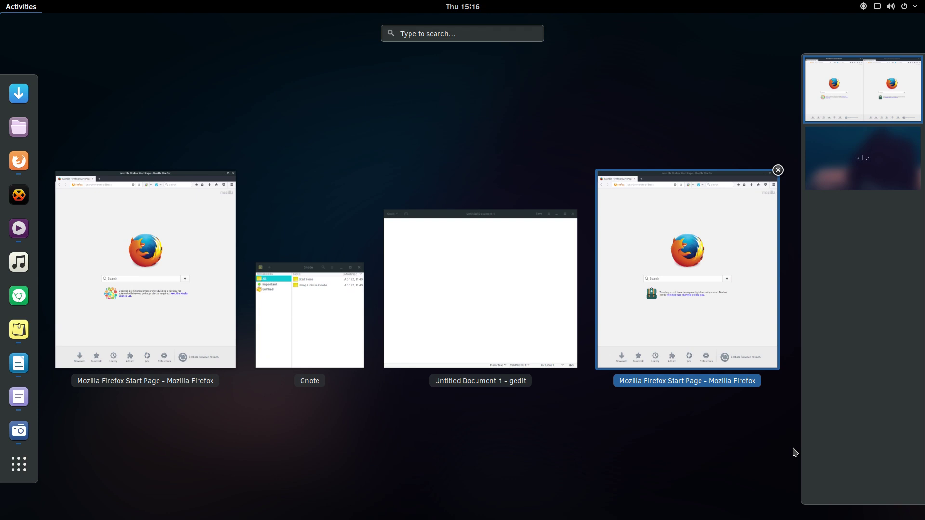
key("Tab")
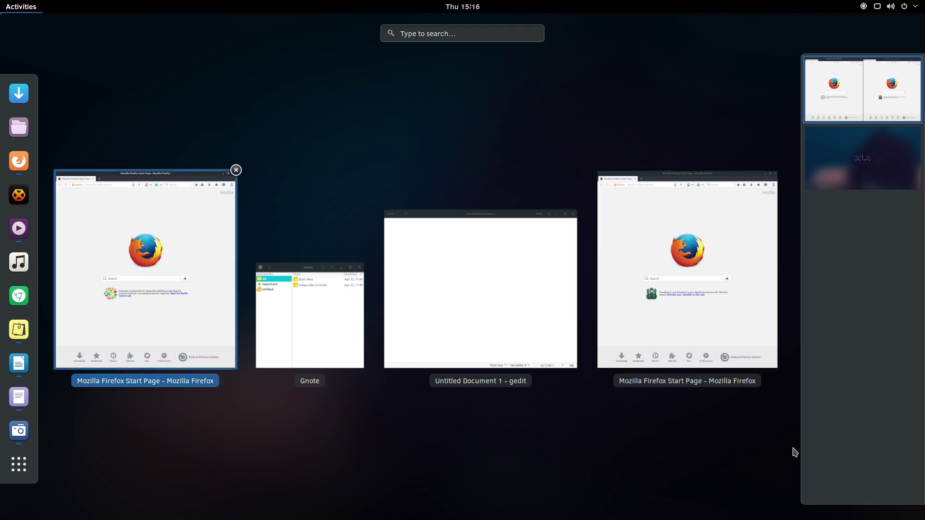
key("Return")
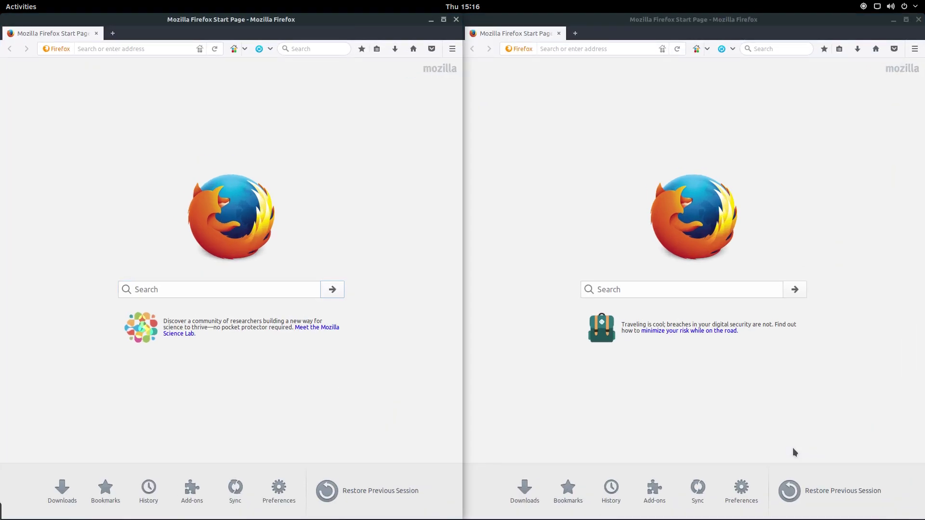
key("alt+Tab")
key("alt+Tab")
key("alt+Tab")
key("alt+Tab")
key("alt+Tab")
key("alt+Tab")
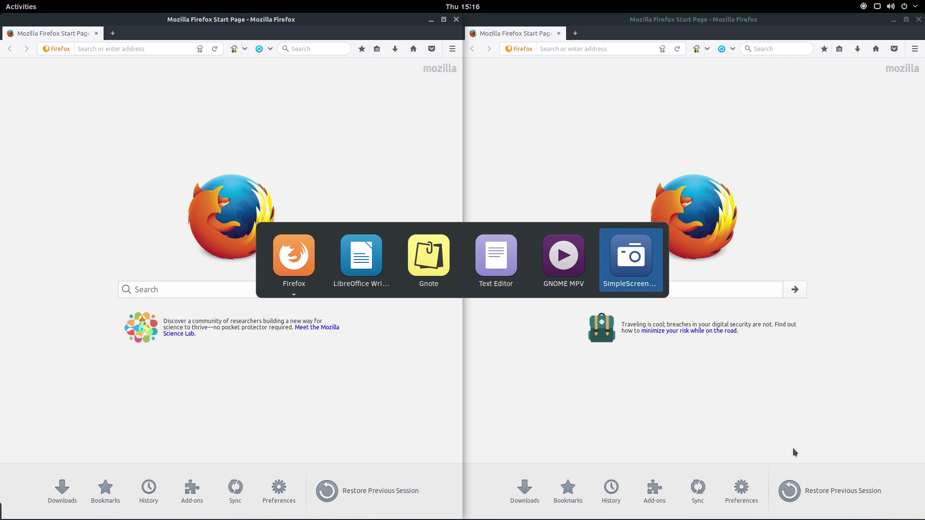
Switch focus to the right-hand Firefox window with Alt+` in the window switcher.
key("alt+grave")
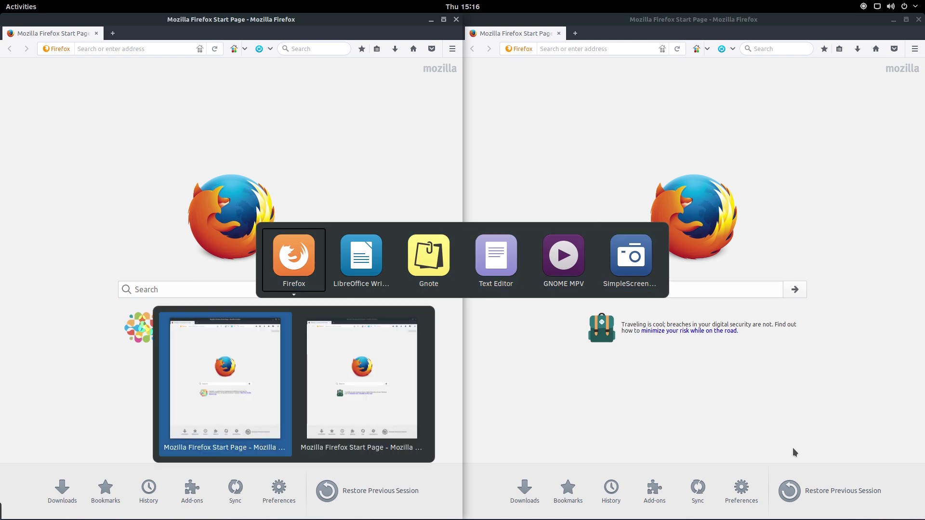
key("alt+grave")
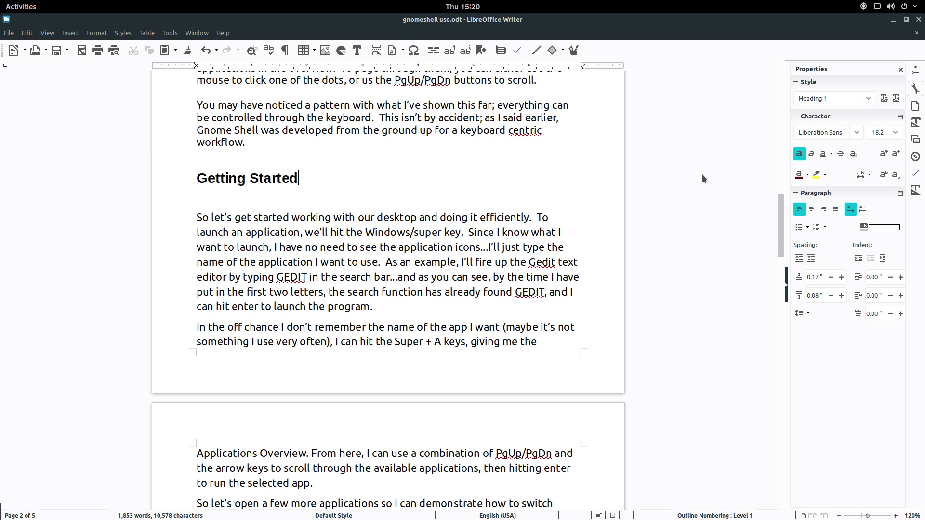
Preview workspaces 2, 3 and 4 in Activities, then return to workspace 1 with Page Up.
key("super")
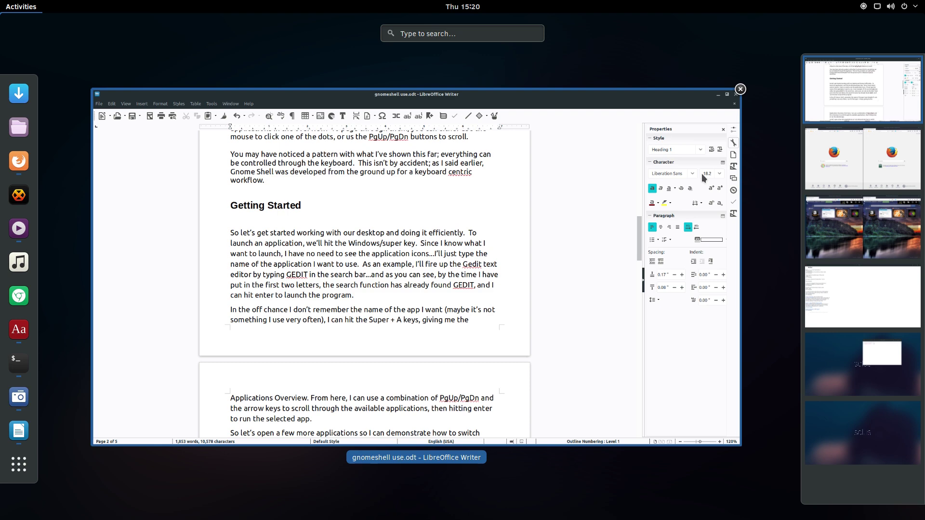
left_click(858, 175)
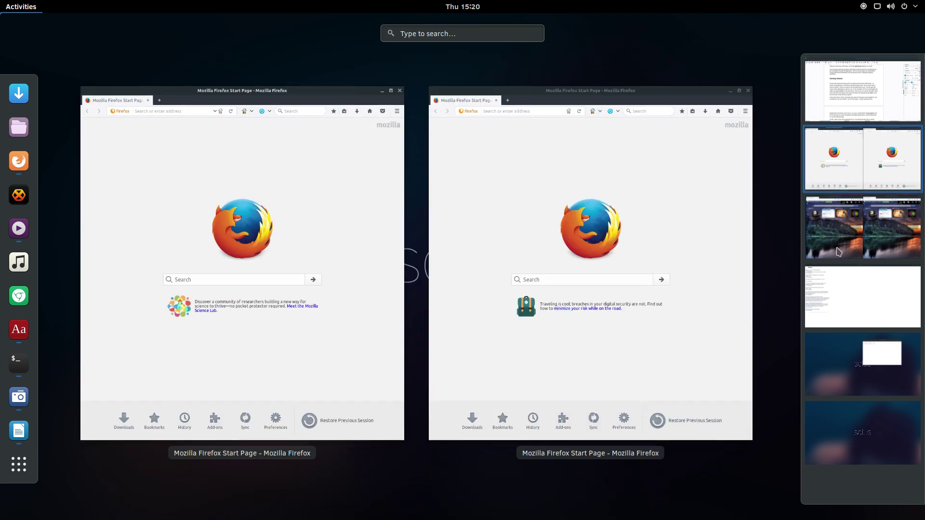
left_click(838, 251)
left_click(862, 309)
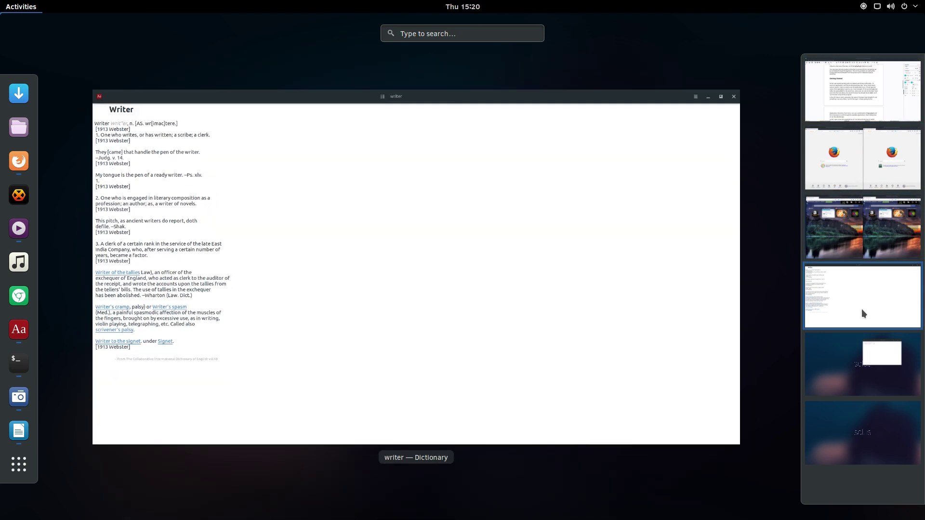
key("Page_Up")
key("Page_Up")
key("Page_Up")
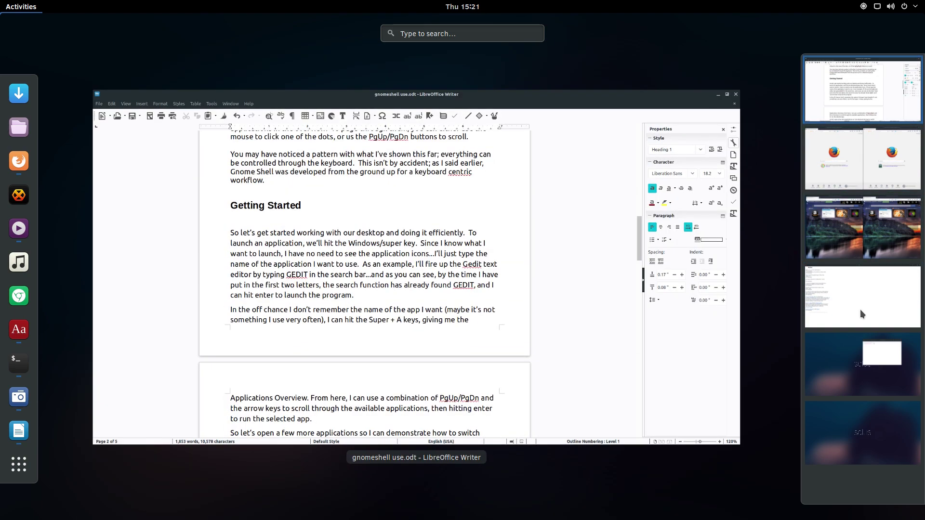
Leave the overview, hop down to the dictionary workspace and back up, then reopen Activities.
key("Escape")
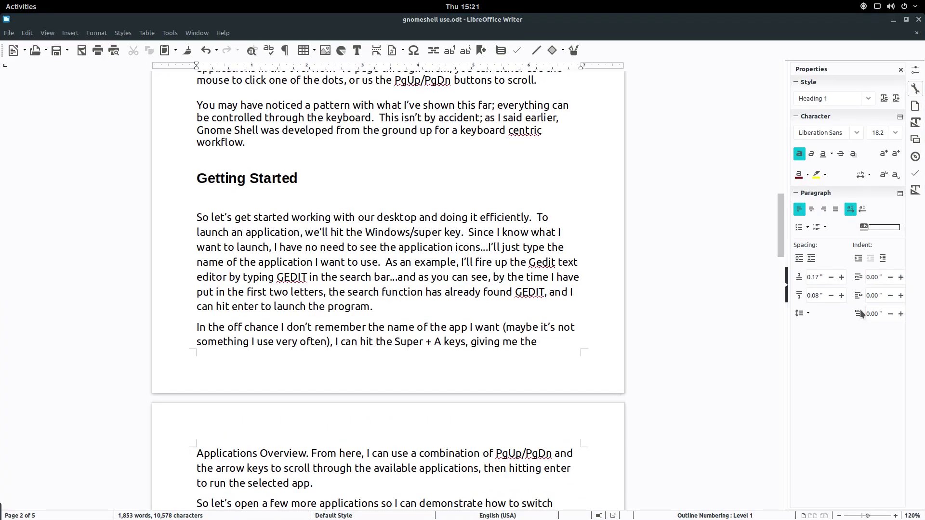
key("ctrl+alt+Down")
key("ctrl+alt+Down")
key("ctrl+alt+Down")
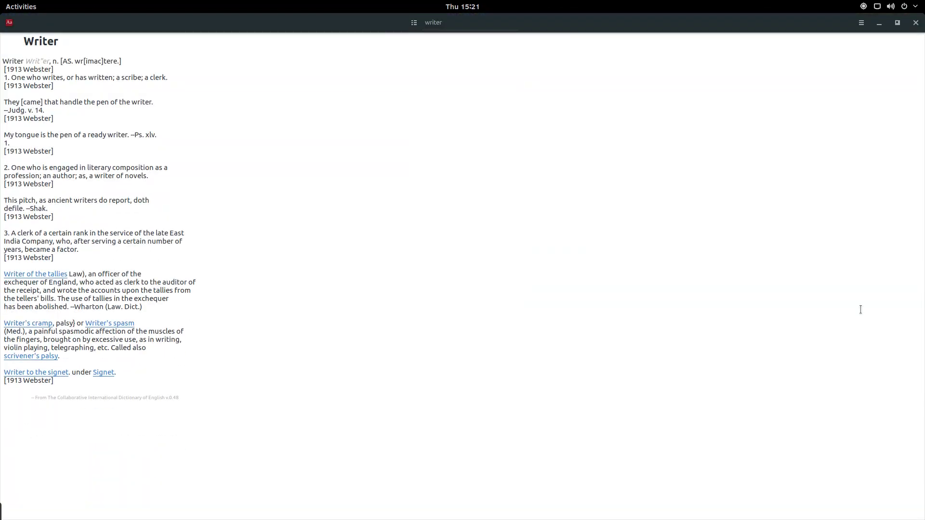
key("ctrl+alt+Up")
key("ctrl+alt+Up")
key("ctrl+alt+Up")
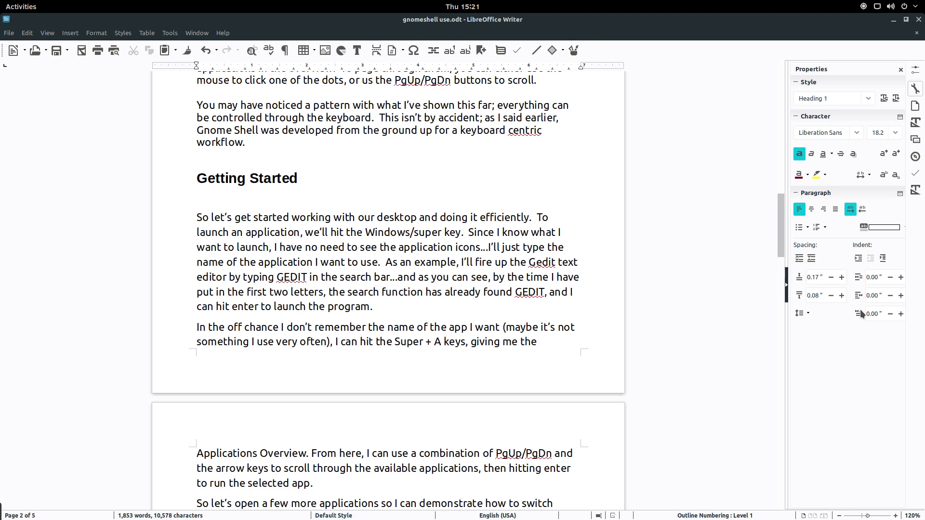
key("super")
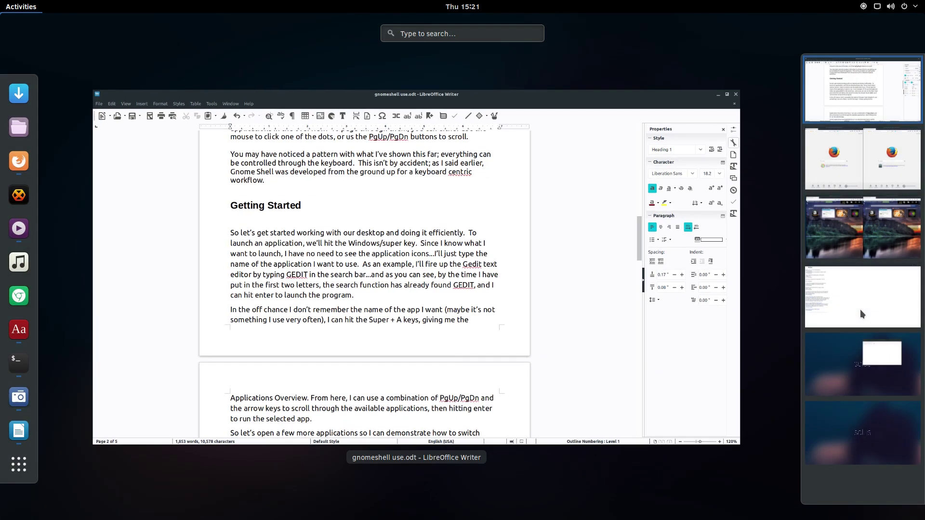
Go down to the Tilix workspace, centre the terminal window and type running! at its prompt.
key("super")
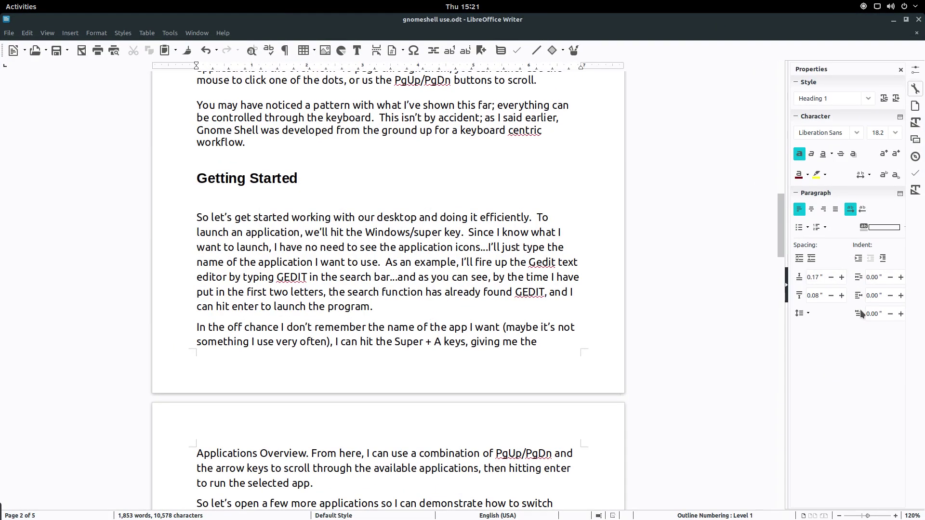
key("ctrl+alt+Down")
key("ctrl+alt+Down")
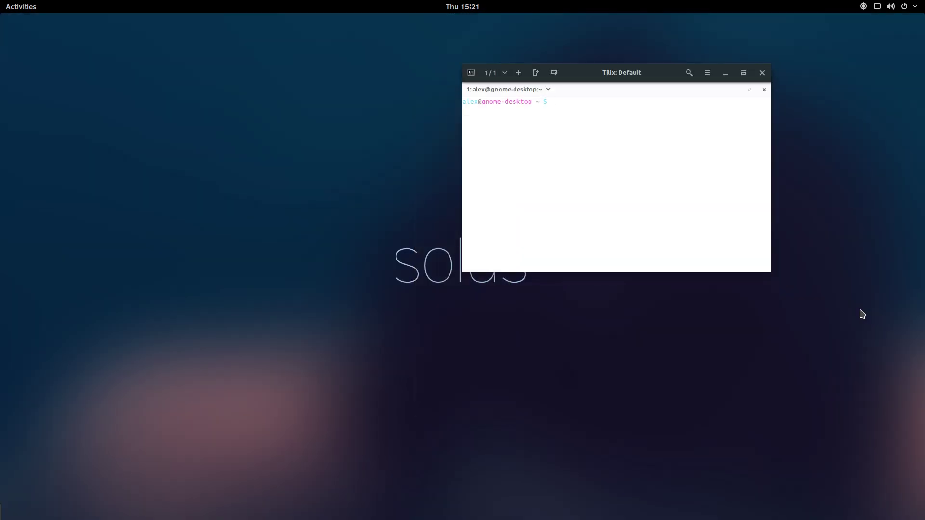
left_click_drag(576, 77, 420, 140)
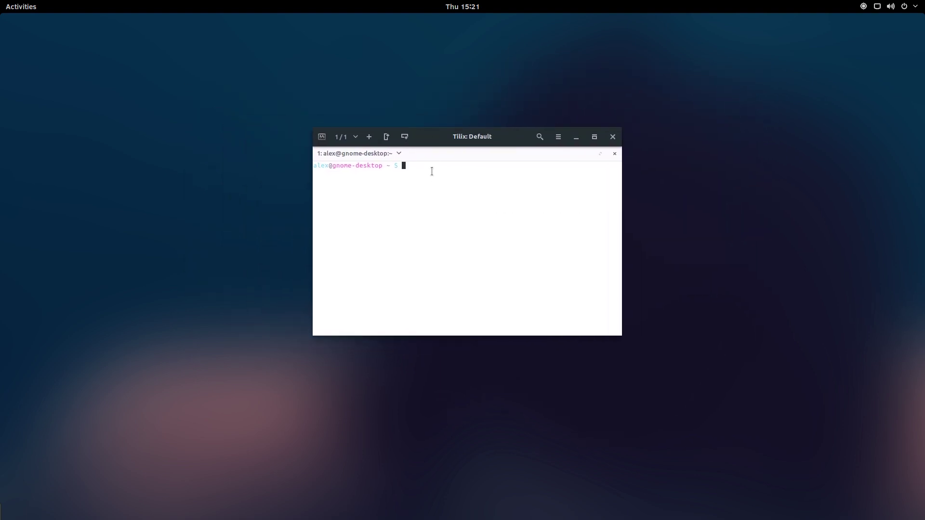
type("running!")
Preview the Firefox, Speed Dial, dictionary and terminal workspaces in turn from Activities.
key("ctrl+alt+Up")
key("ctrl+alt+Up")
key("ctrl+alt+Up")
key("ctrl+alt+Up")
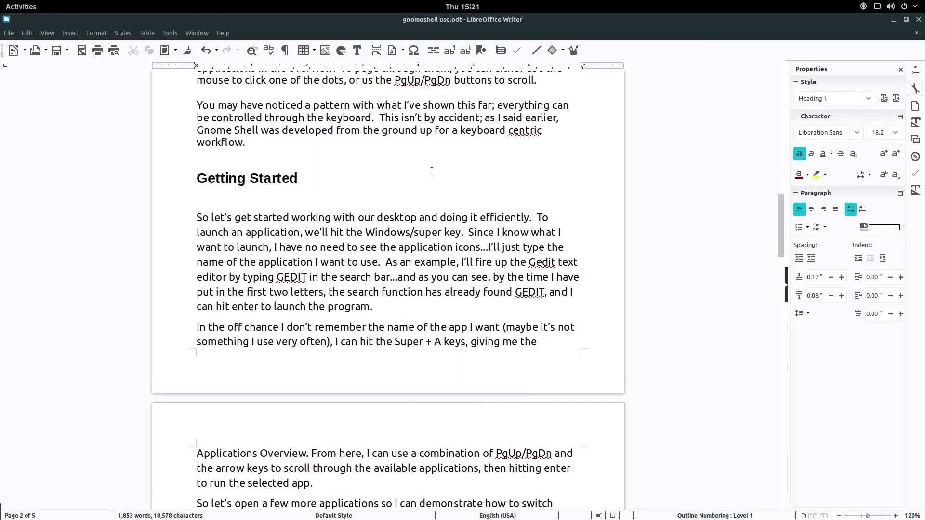
key("super")
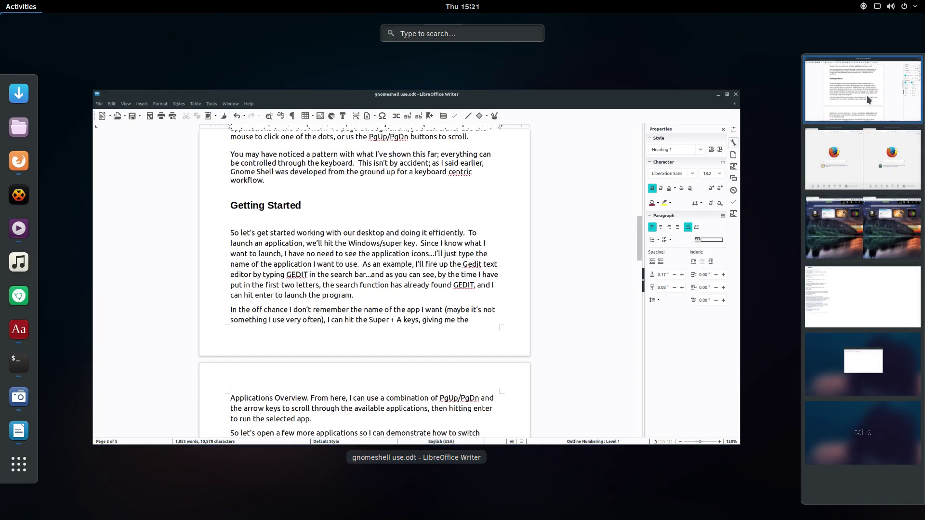
left_click(858, 154)
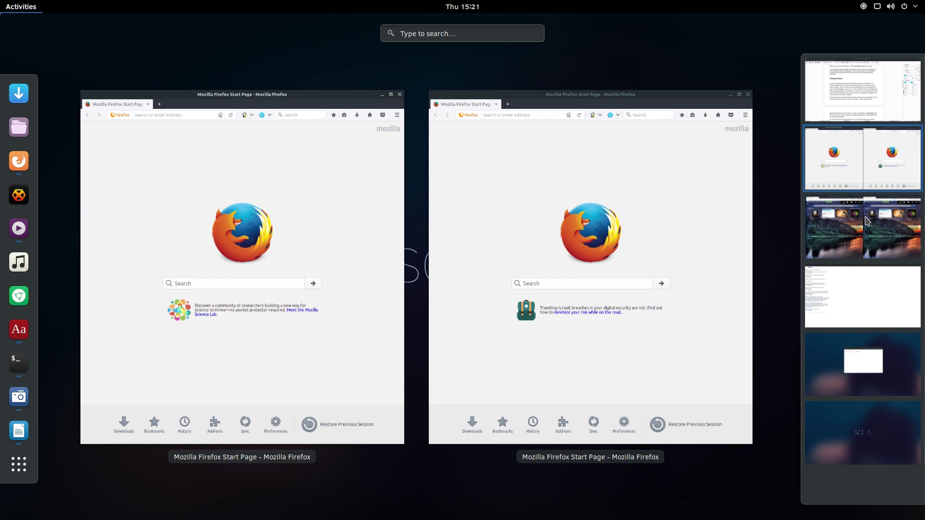
left_click(865, 221)
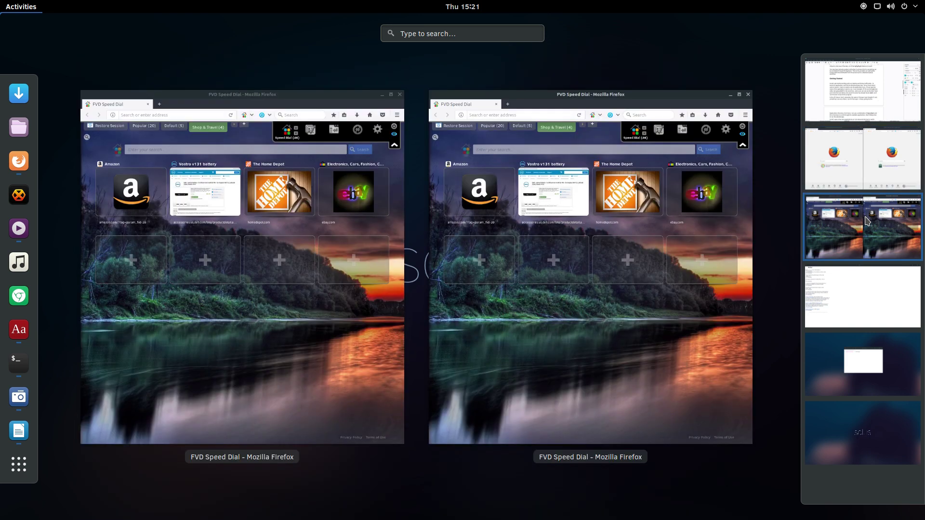
left_click(864, 291)
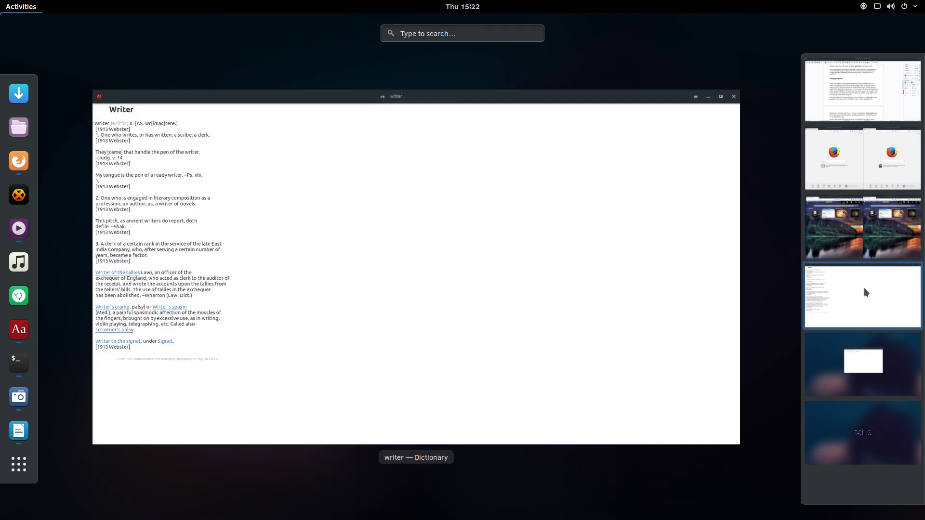
left_click(861, 373)
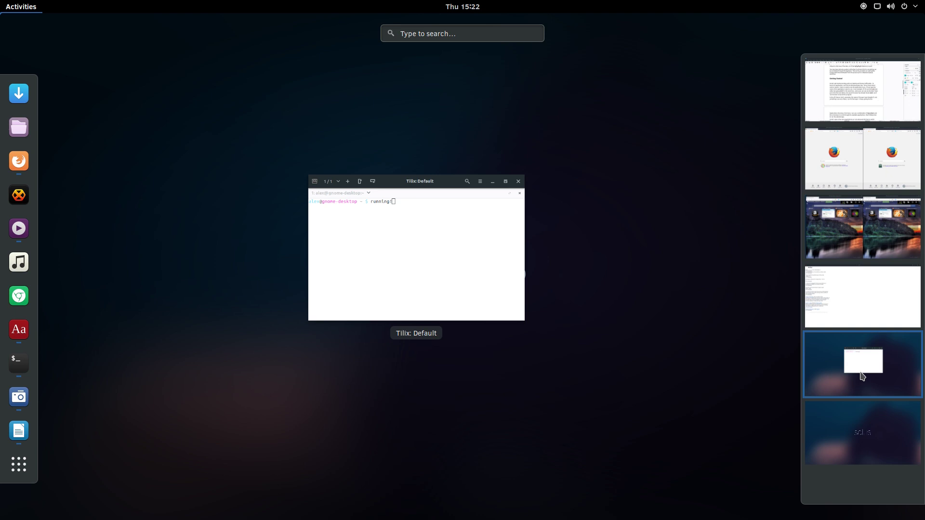
Leave the overview on the terminal workspace, then switch up toward the dictionary workspace.
left_click(862, 376)
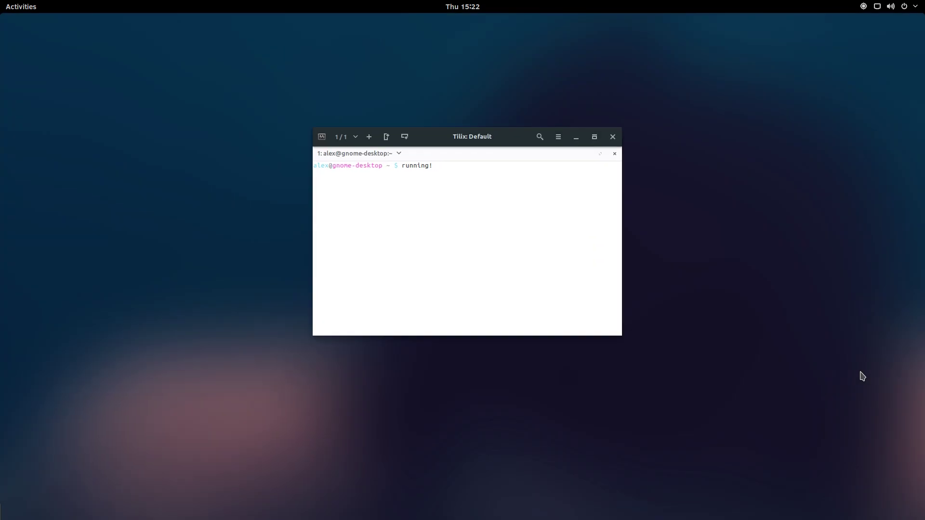
key("super")
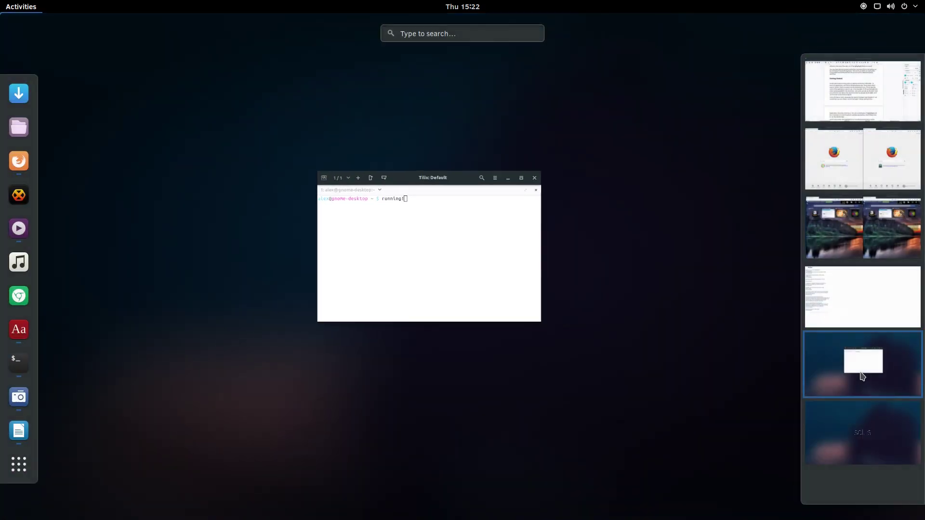
key("super")
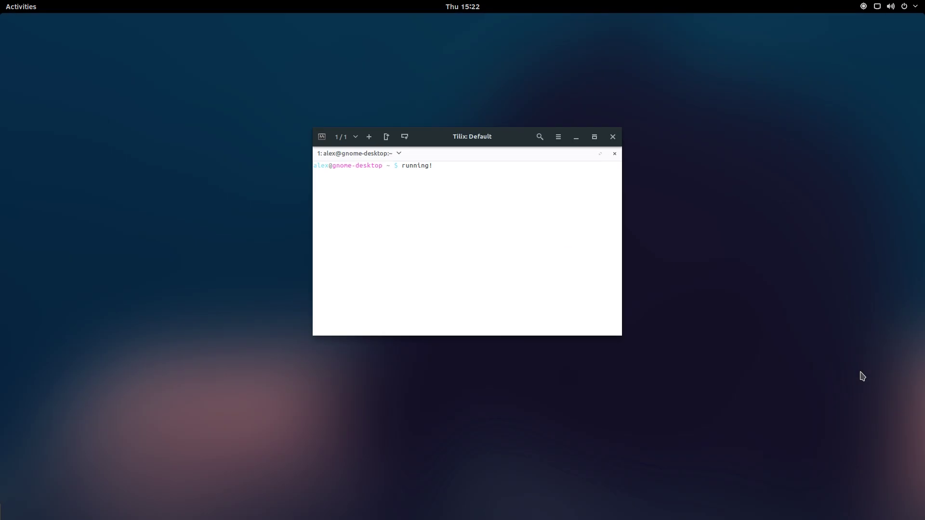
key("ctrl+alt+Up")
key("ctrl+alt+Up")
key("ctrl+alt+Up")
key("ctrl+alt+Up")
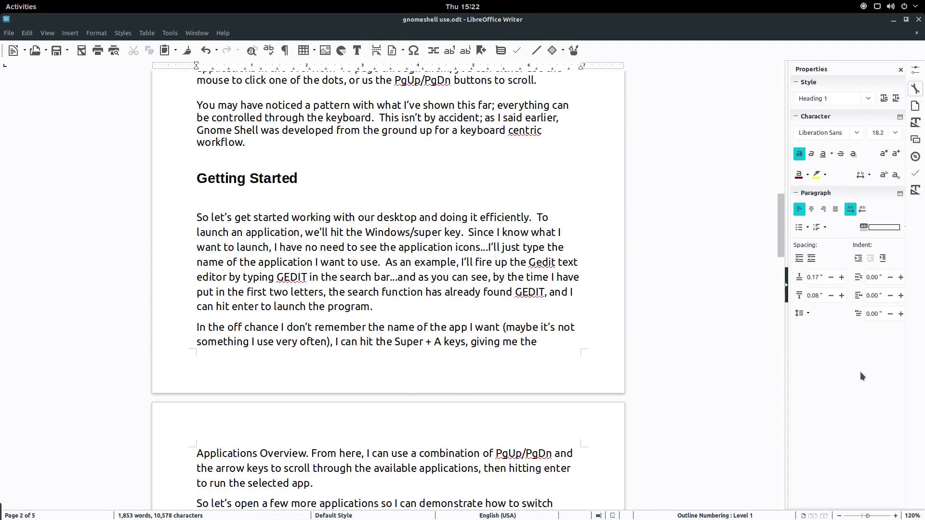
Switch down to the workspace with the two Speed Dial Firefox windows.
key("ctrl+alt+Down")
key("ctrl+alt+Down")
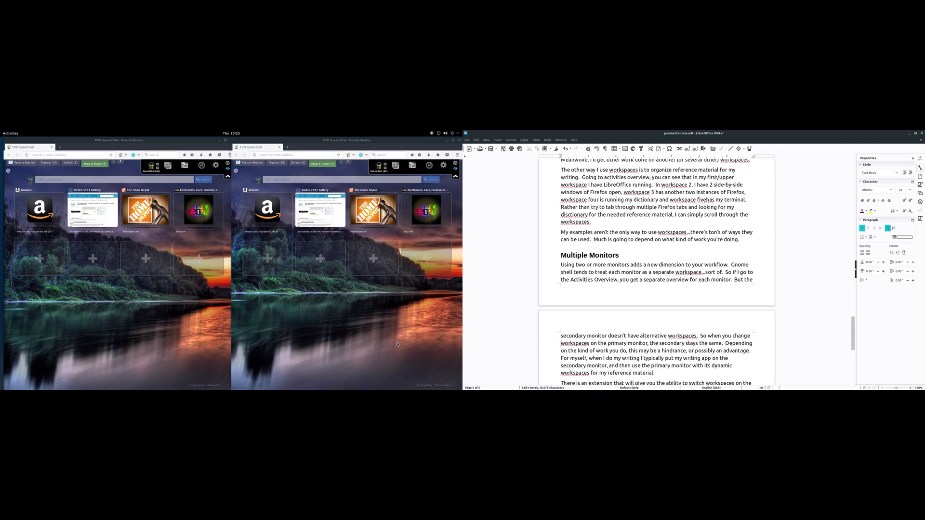
Activate the right Firefox window, then move the left monitor down to the dictionary workspace.
left_click(372, 343)
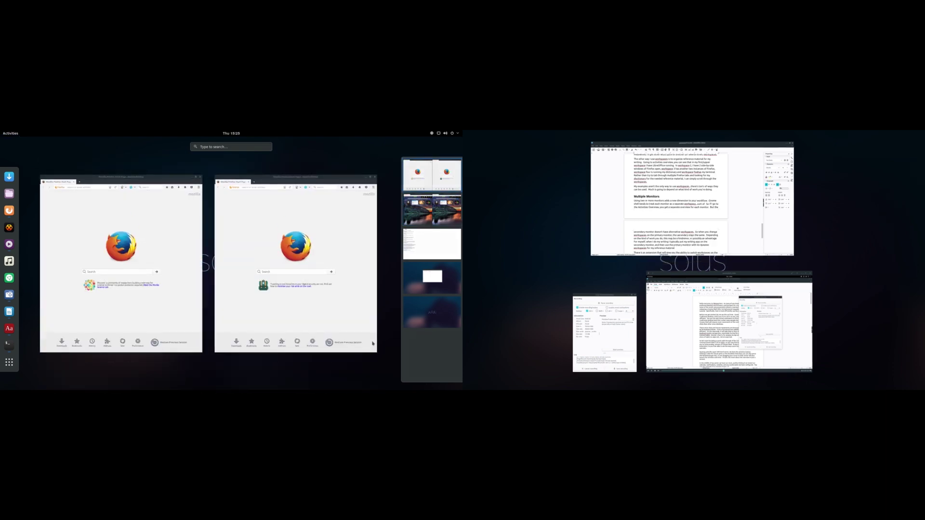
left_click(372, 343)
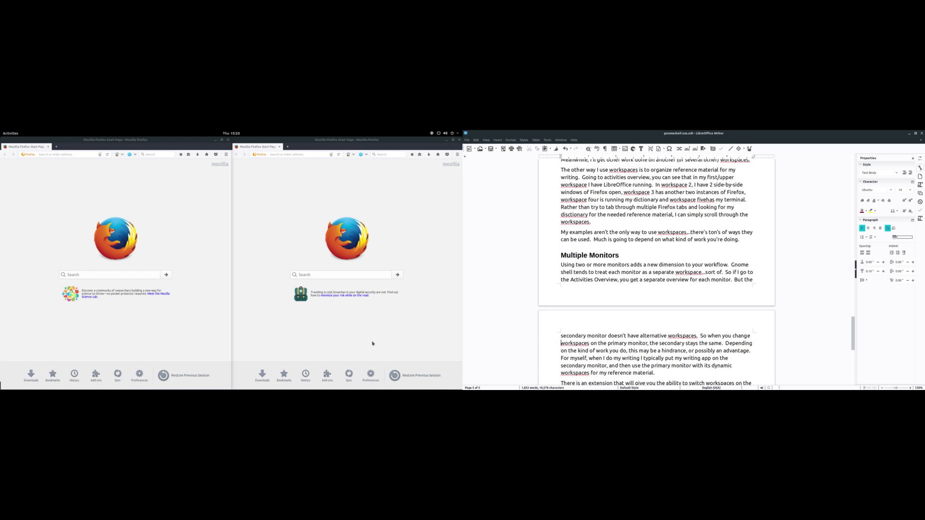
key("ctrl+alt+Down")
key("ctrl+alt+Down")
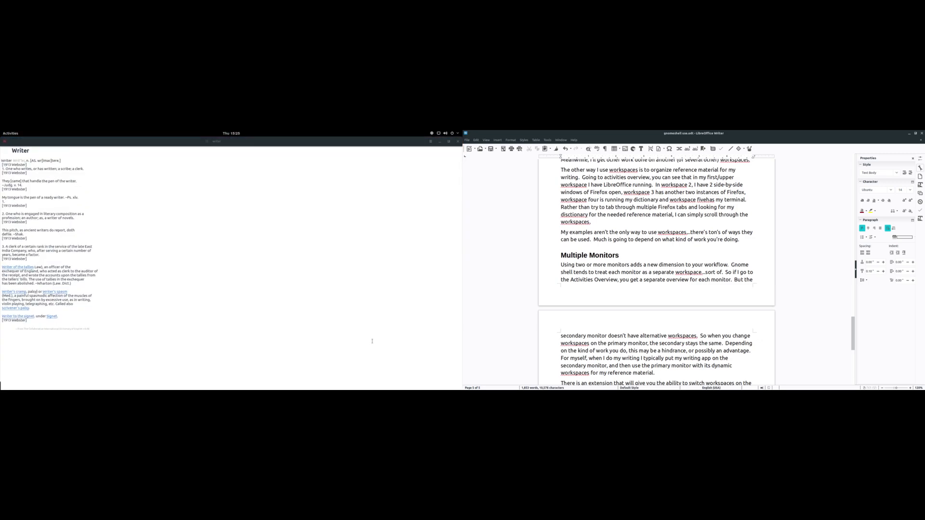
Move the left monitor to the terminal workspace and back up to the Speed Dial windows.
key("ctrl+alt+Down")
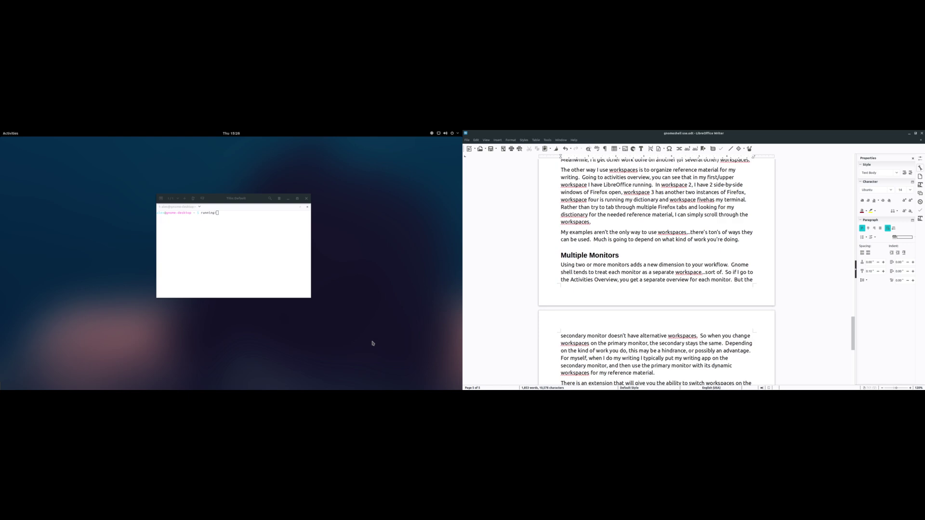
key("ctrl+alt+Up")
key("ctrl+alt+Up")
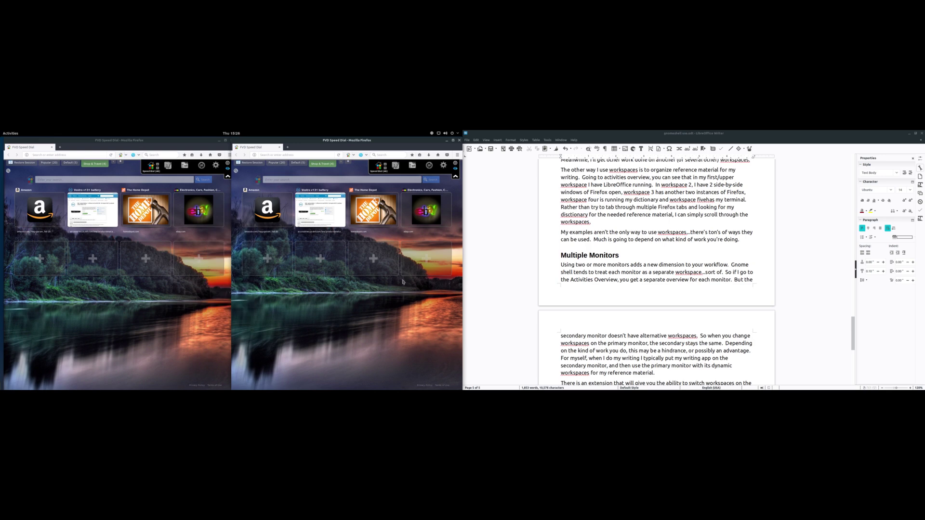
Search the web for 'multi monitor addon gnome' and open the Multi Monitors Add-On result.
left_click(388, 155)
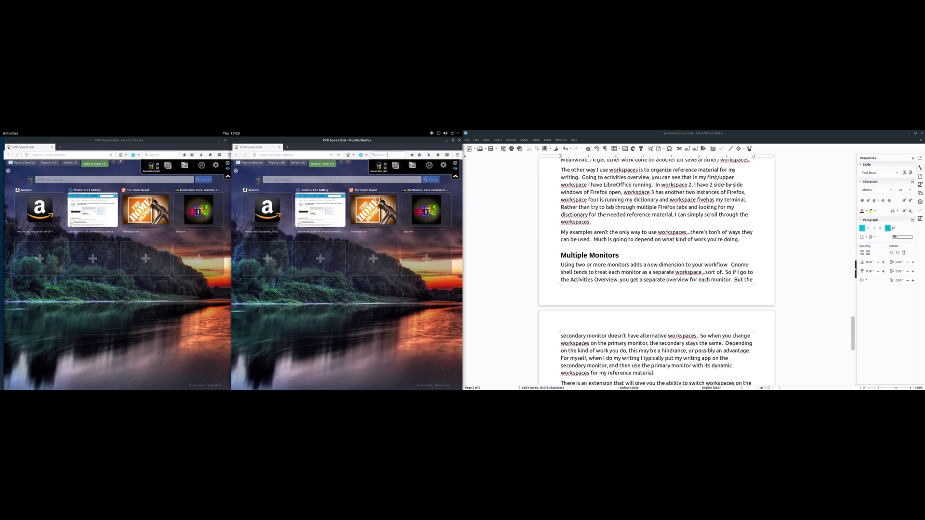
type("multi")
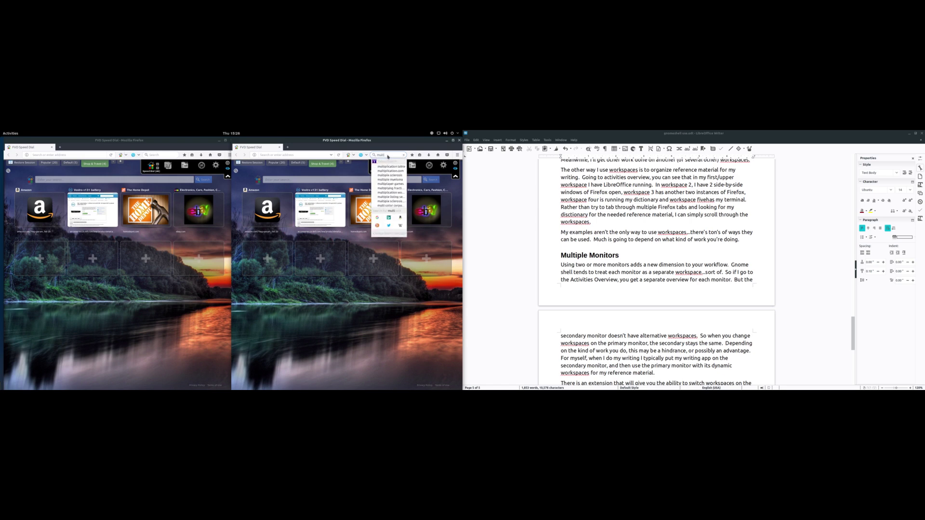
type(" monitor addon g")
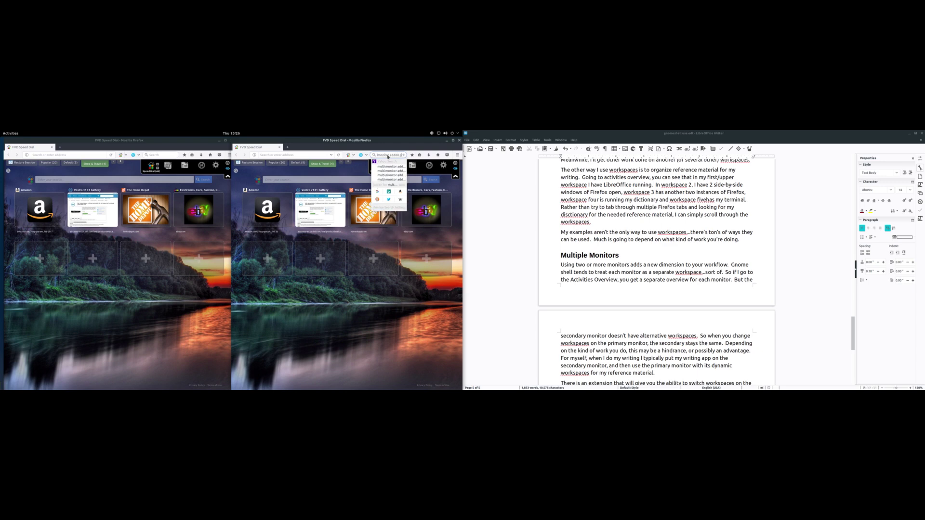
type("nome")
key("Return")
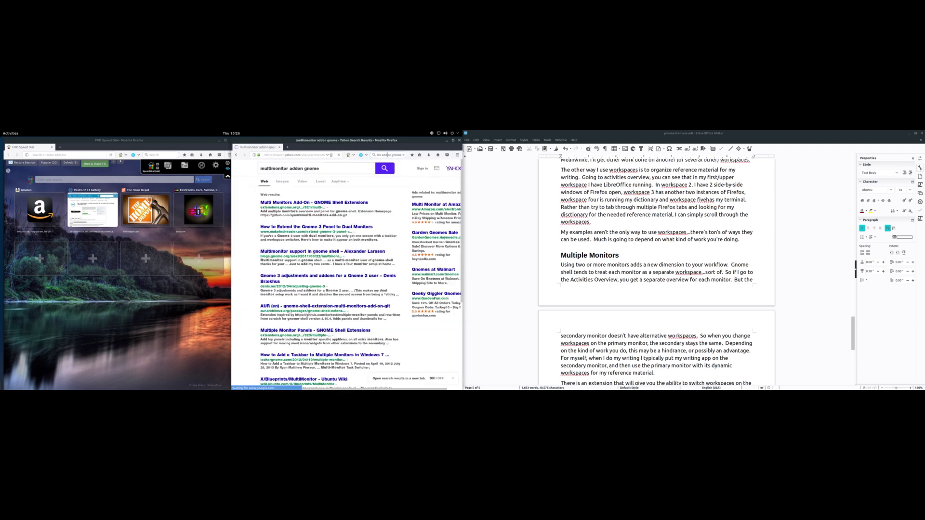
left_click(342, 204)
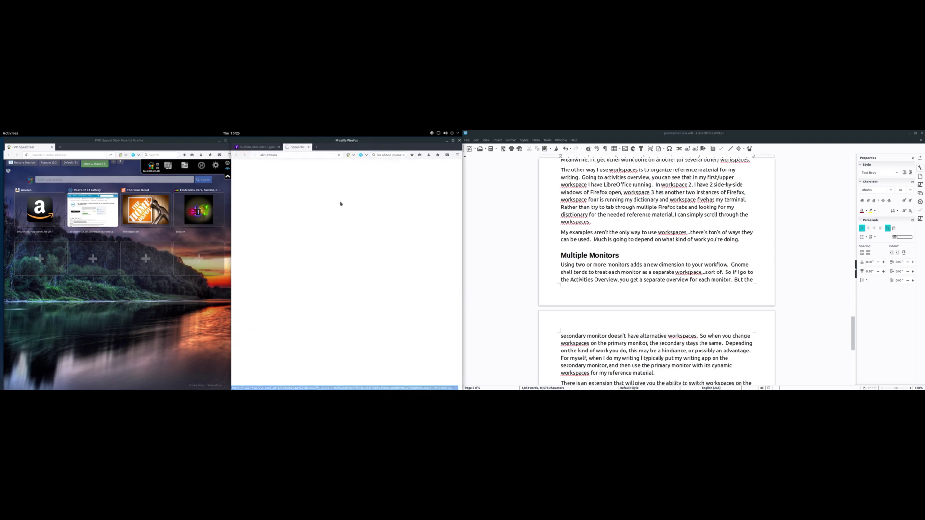